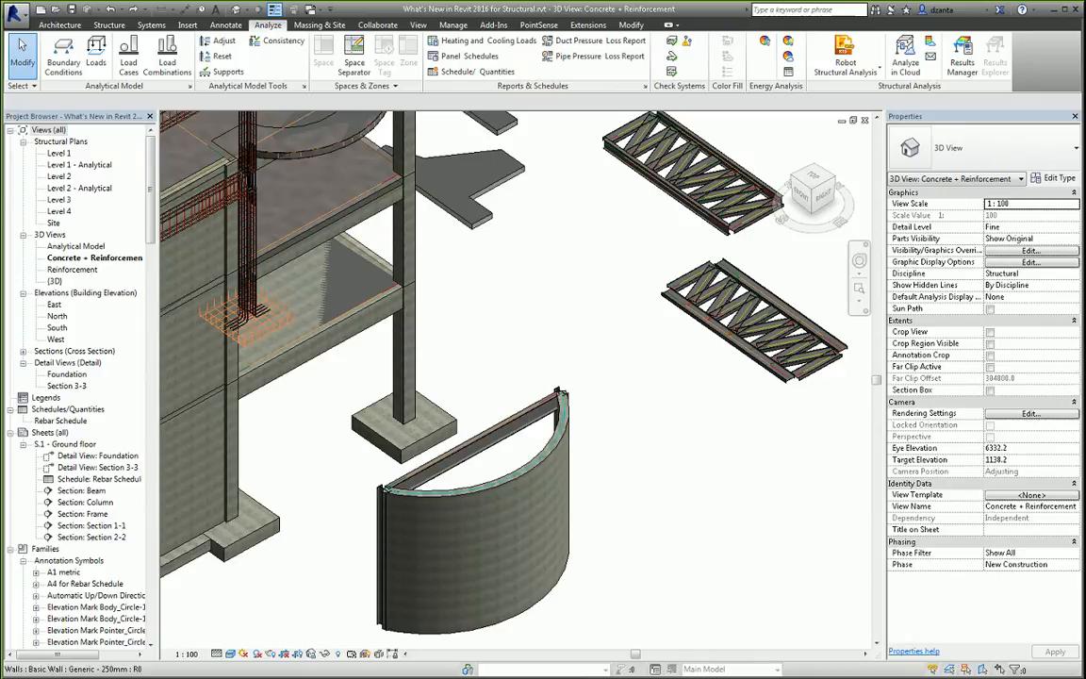
Select the analytical beam at the top of the curved wall and examine its Start Release options, keeping Pinned.
scroll(718, 393, down, 1)
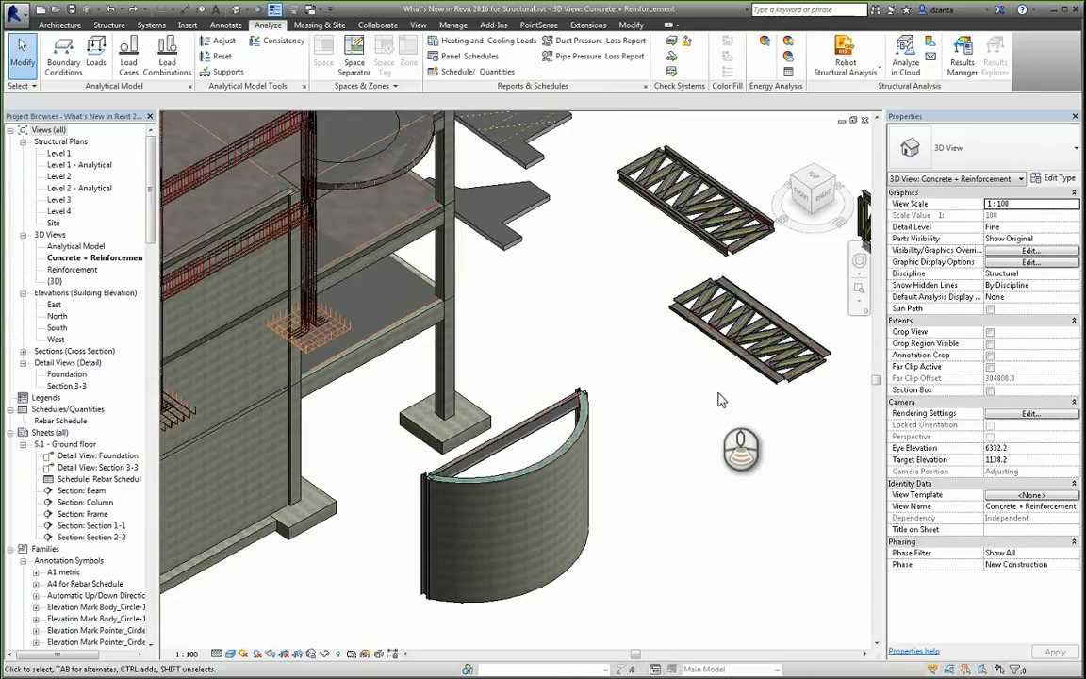
scroll(719, 400, down, 4)
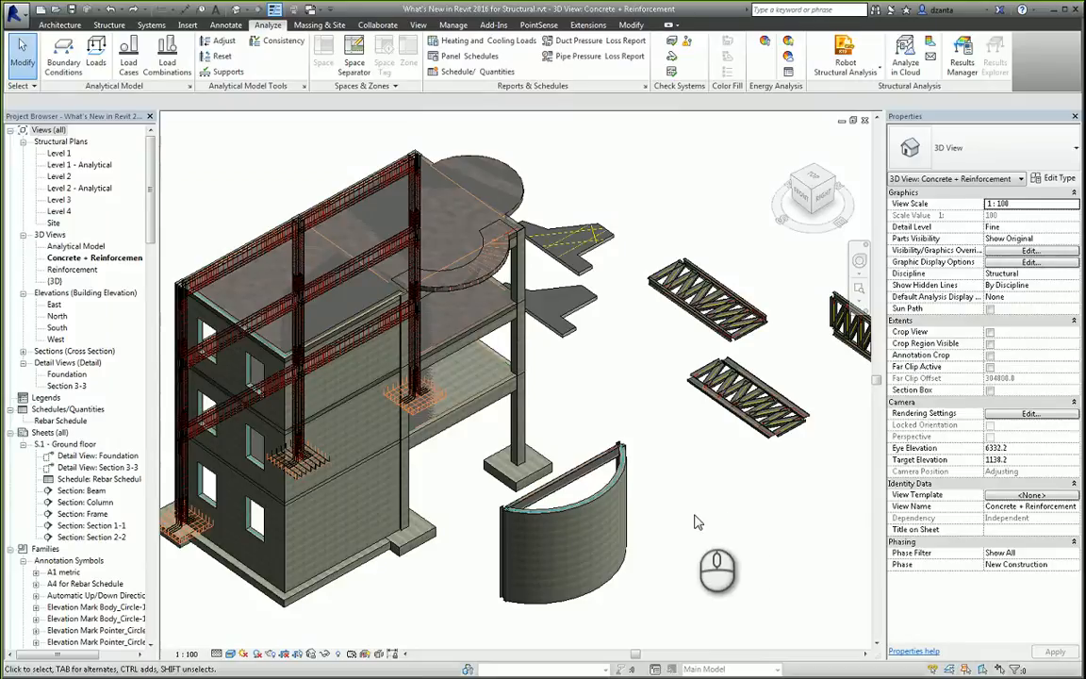
scroll(665, 521, up, 4)
scroll(665, 521, up, 6)
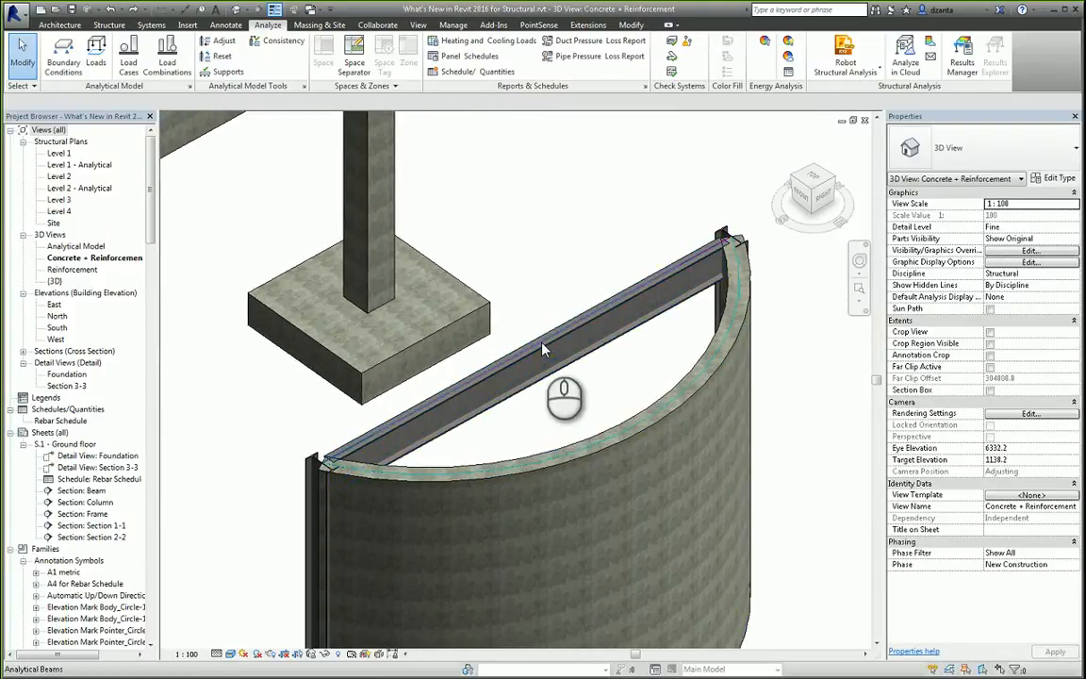
click(542, 349)
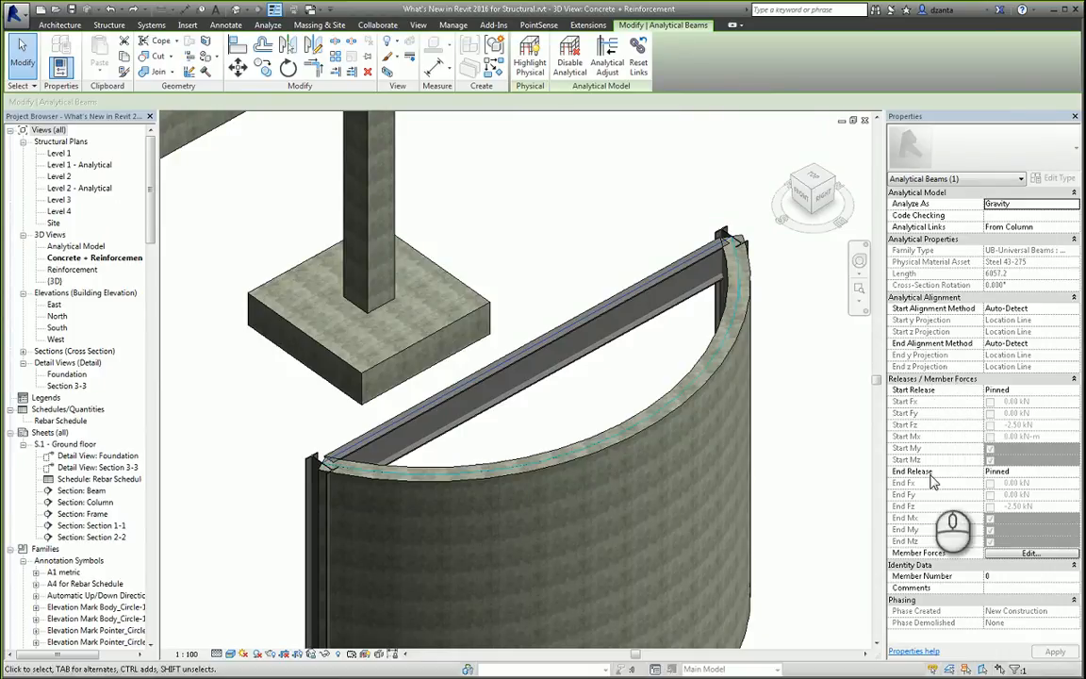
click(1076, 390)
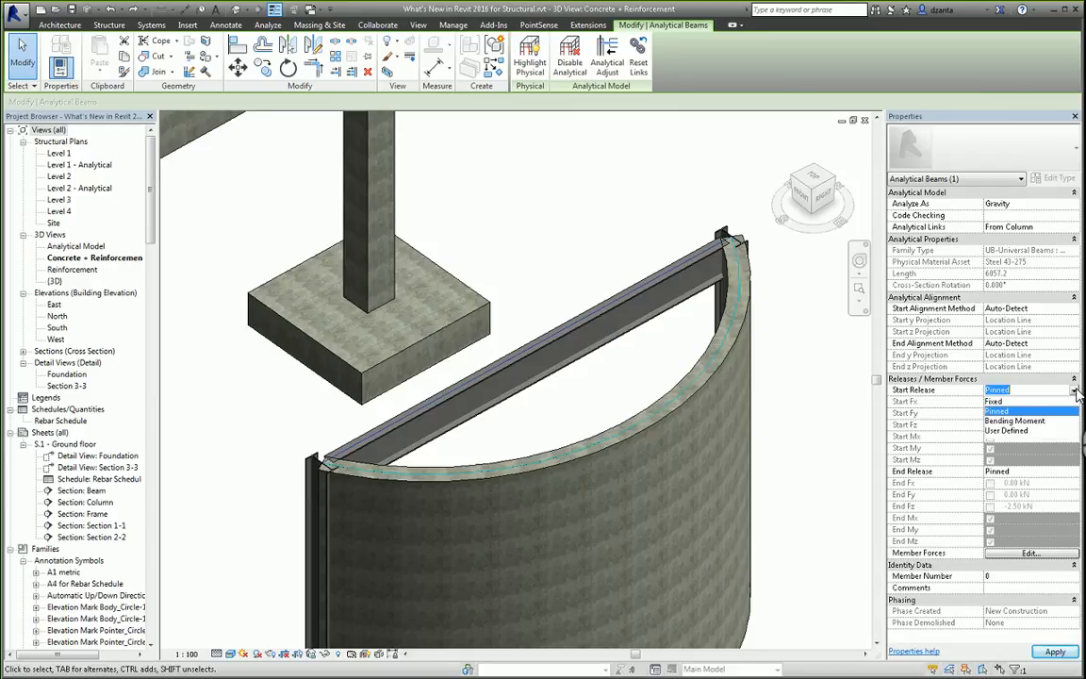
click(1066, 412)
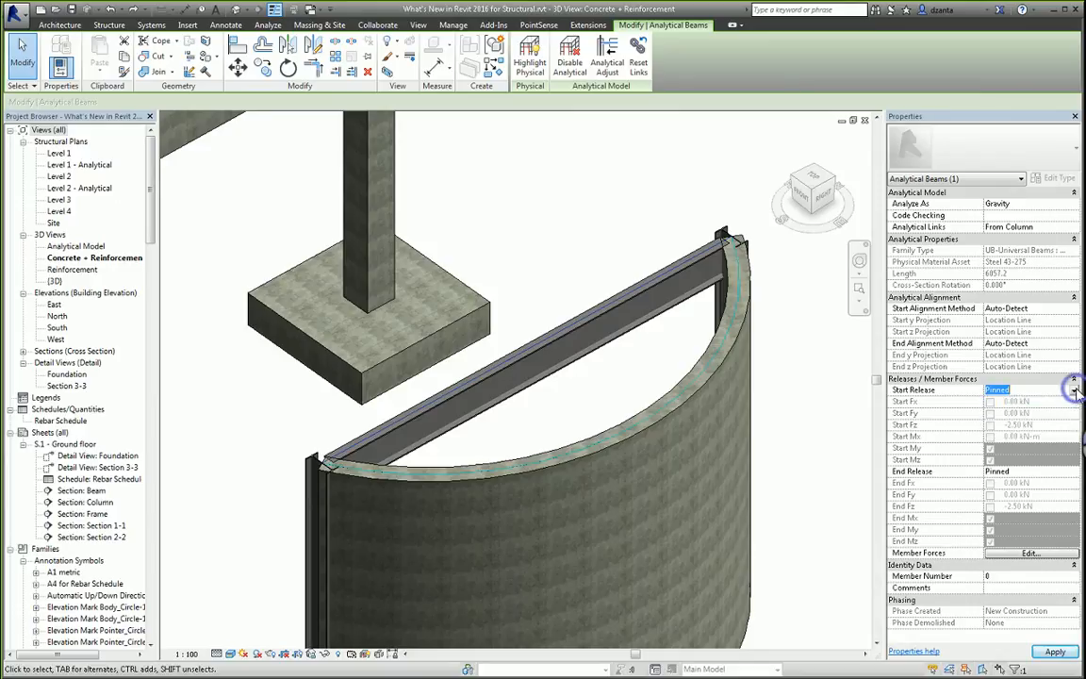
Examine the analytical beam's member end forces for its start and end, including the start Fz, and deselect the beam.
click(1029, 555)
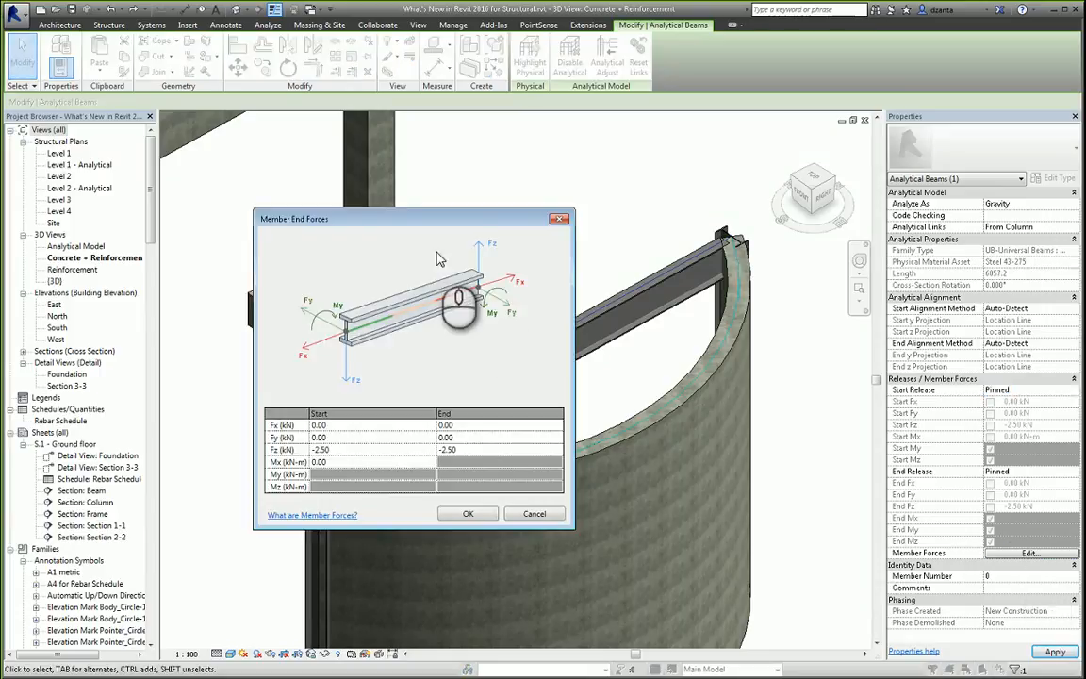
drag(410, 220, 355, 182)
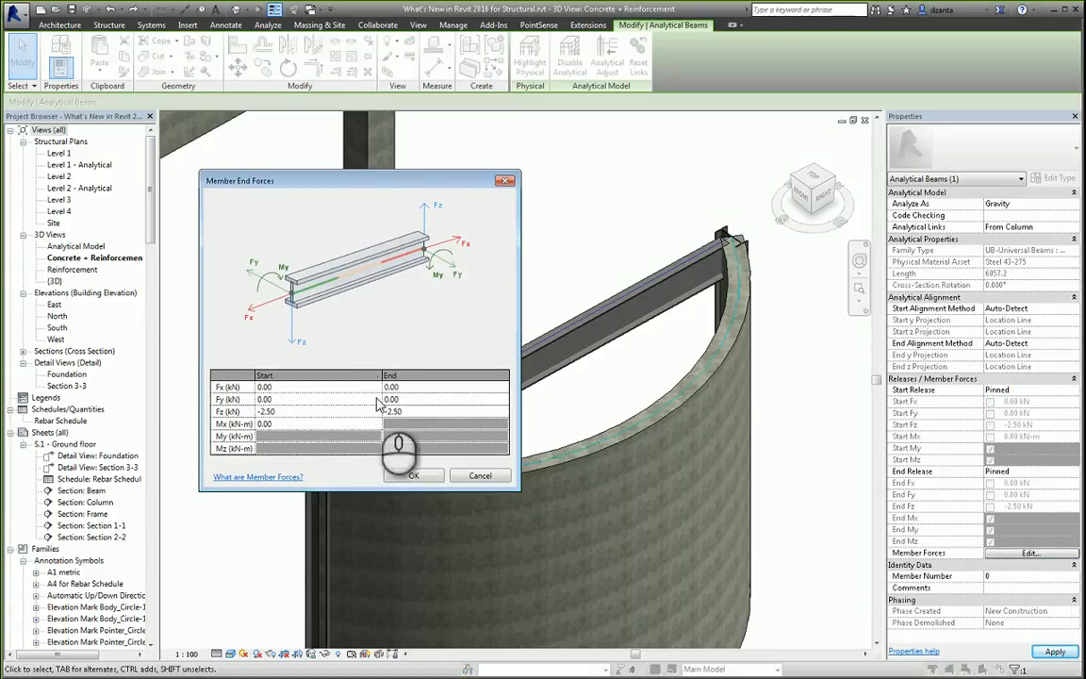
click(320, 412)
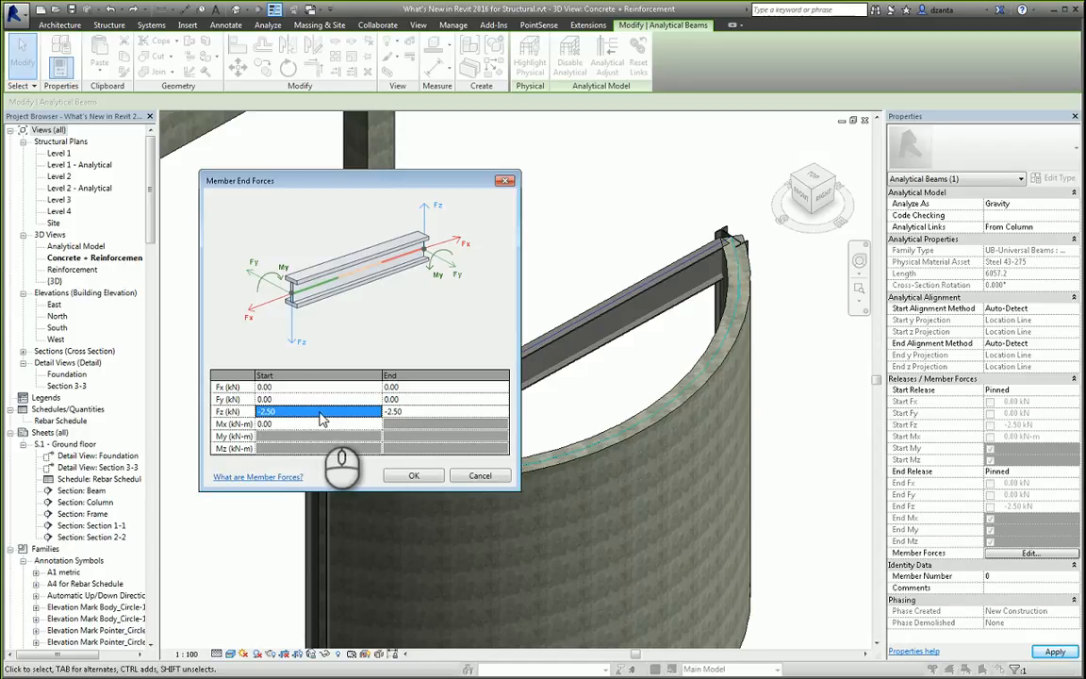
click(412, 476)
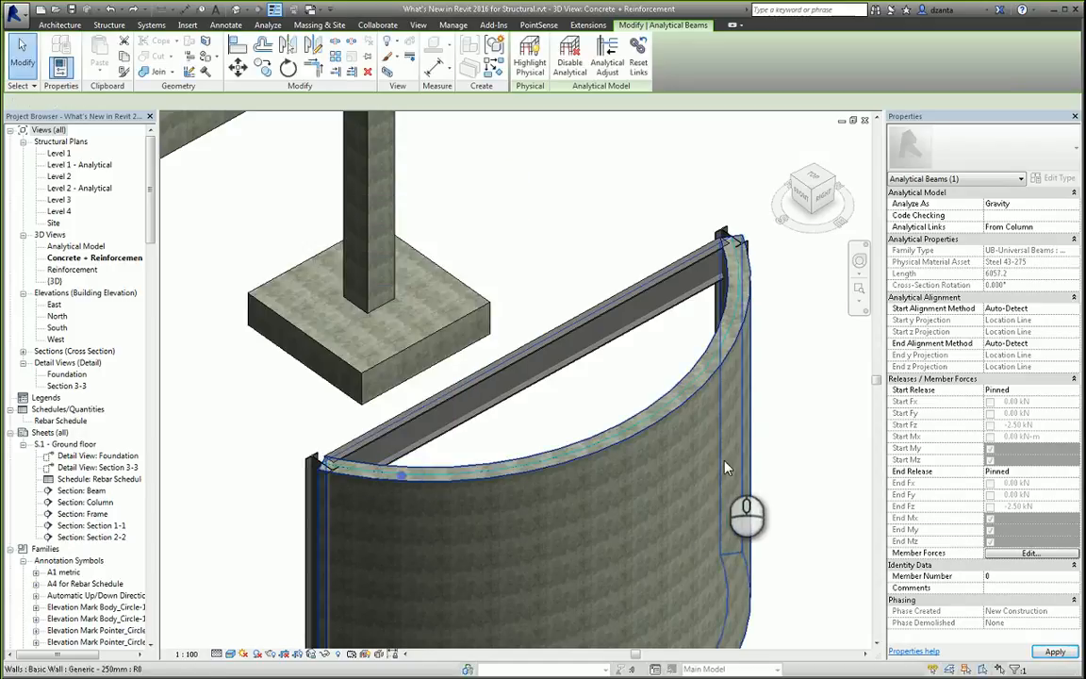
click(796, 432)
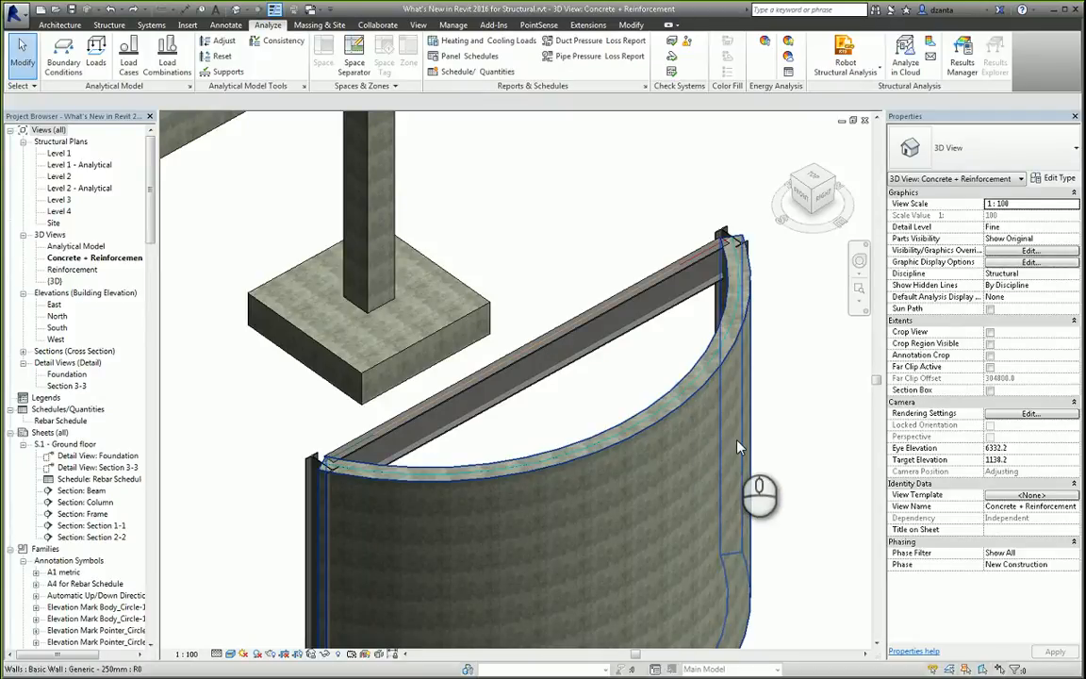
Place a hosted area load on the curved analytical wall, with load case WIND1 and orientation set to Host Local Coordinate System.
scroll(728, 449, down, 5)
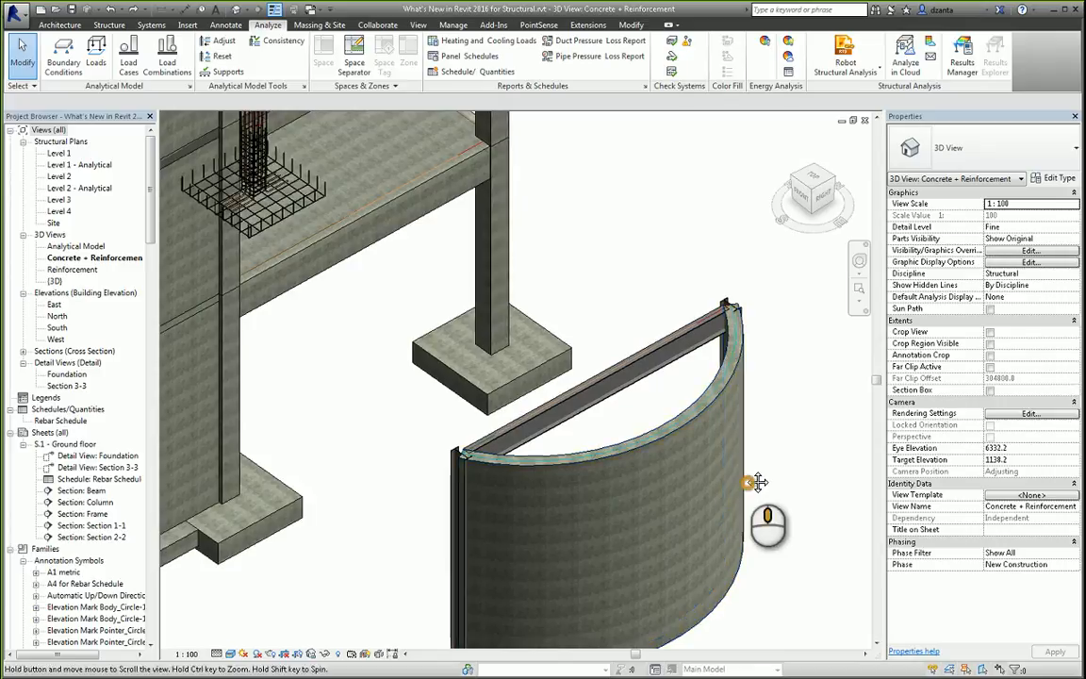
middle_drag(735, 393, 746, 426)
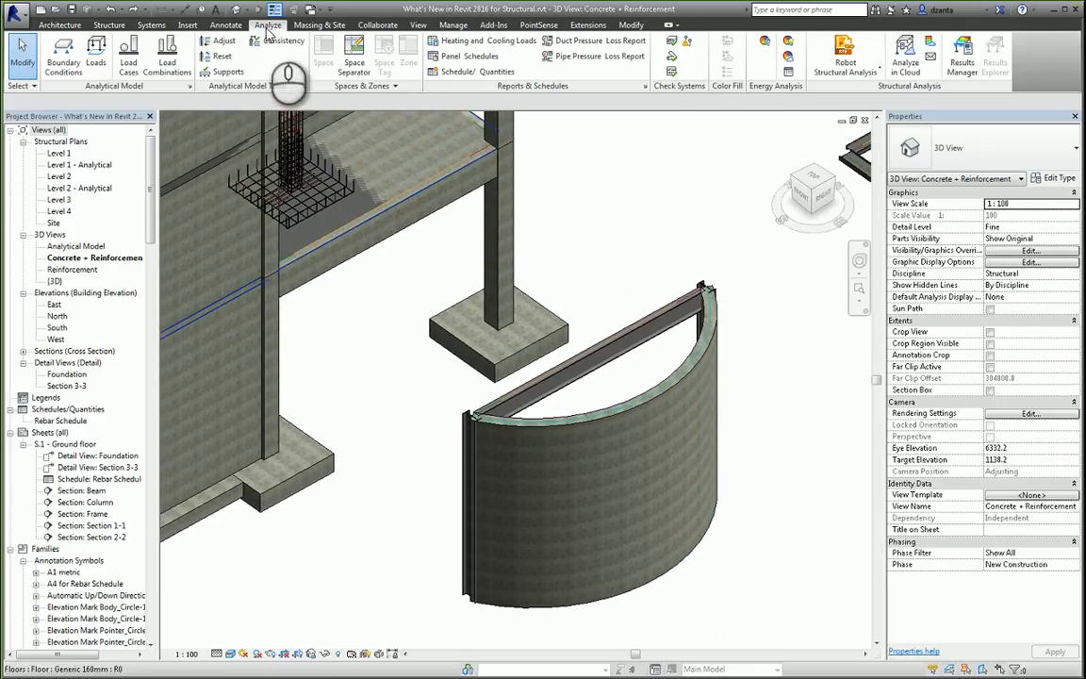
click(96, 56)
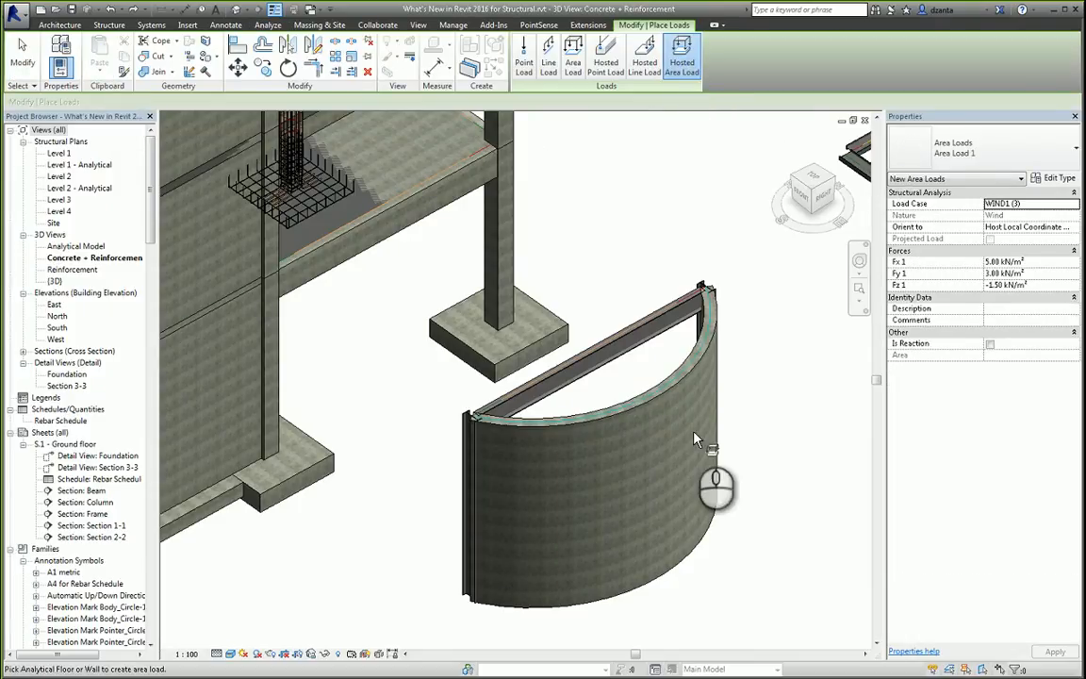
click(675, 387)
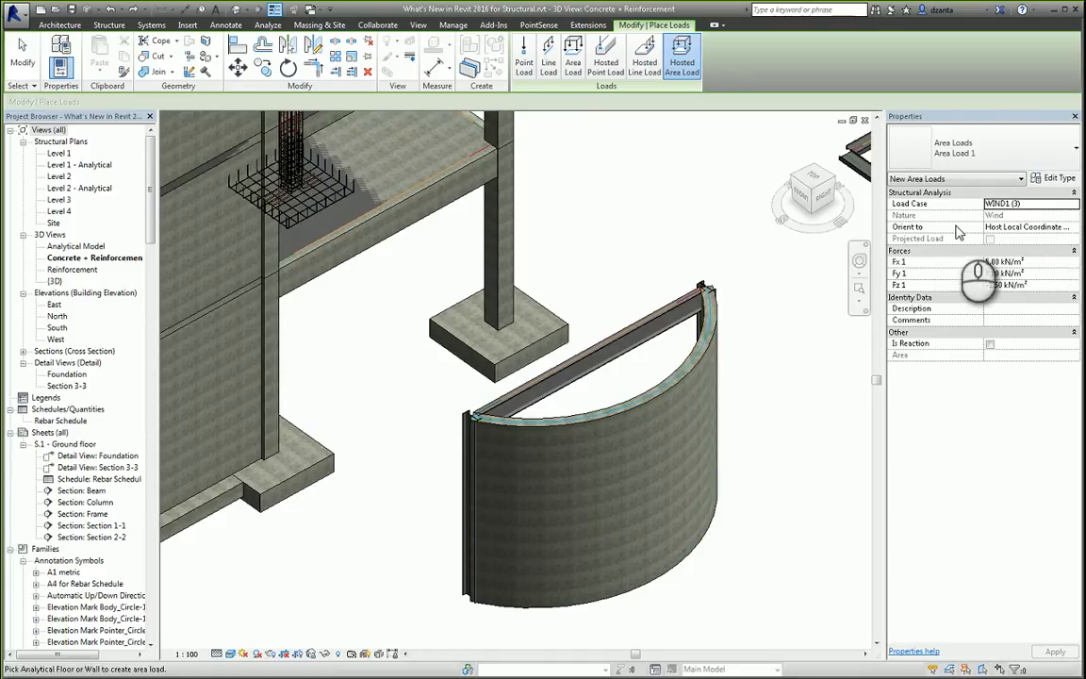
click(1075, 229)
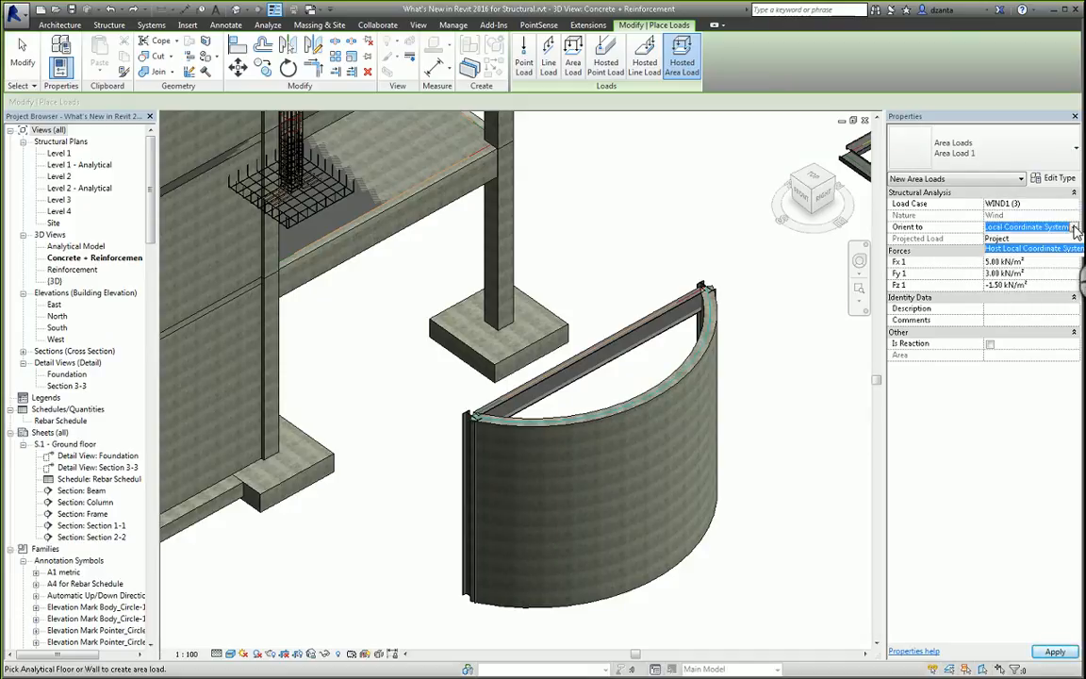
click(1064, 248)
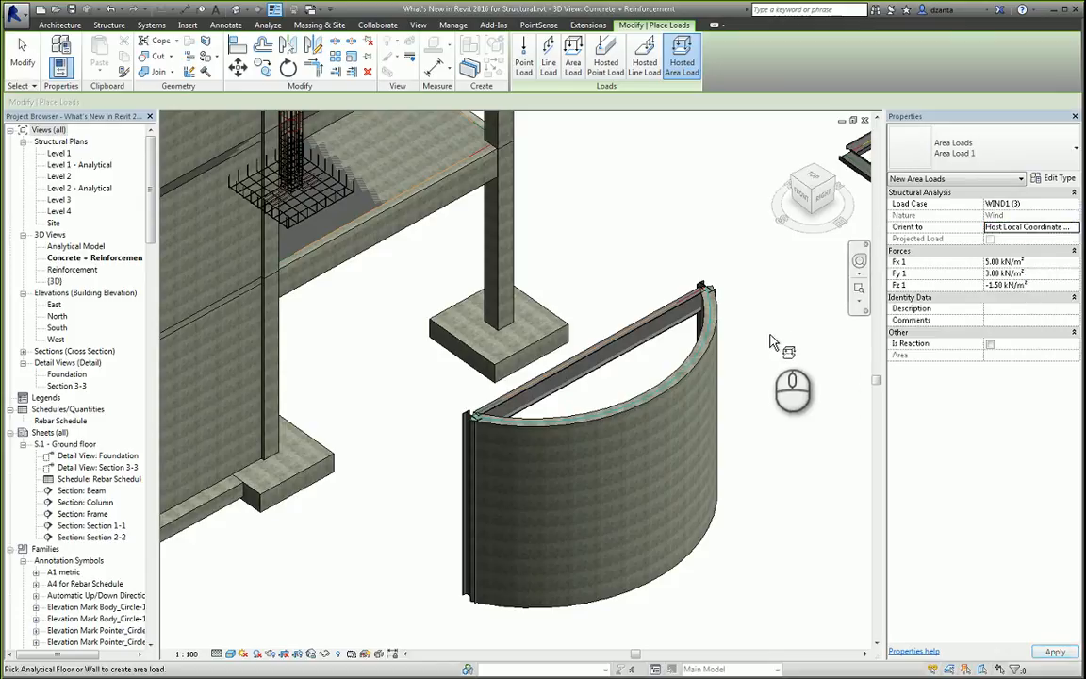
click(695, 367)
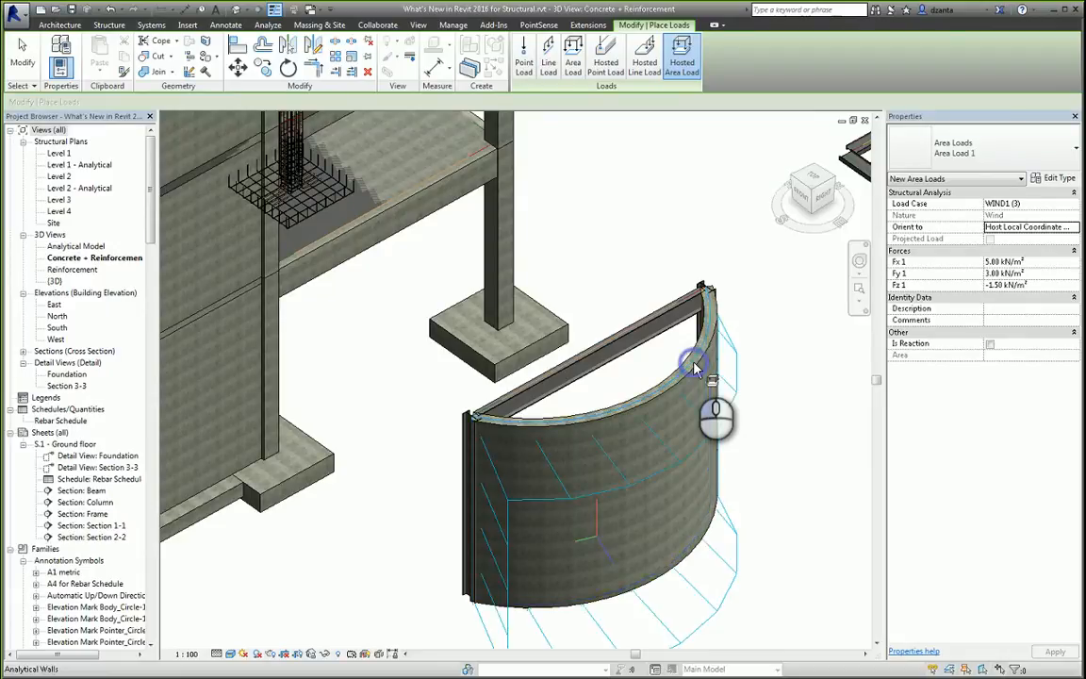
Set the new area load's forces Fx 1 and Fy 1 to 0 kN/m², keeping Fz 1 at -1.50 kN/m².
shift+middle_drag(719, 392, 742, 548)
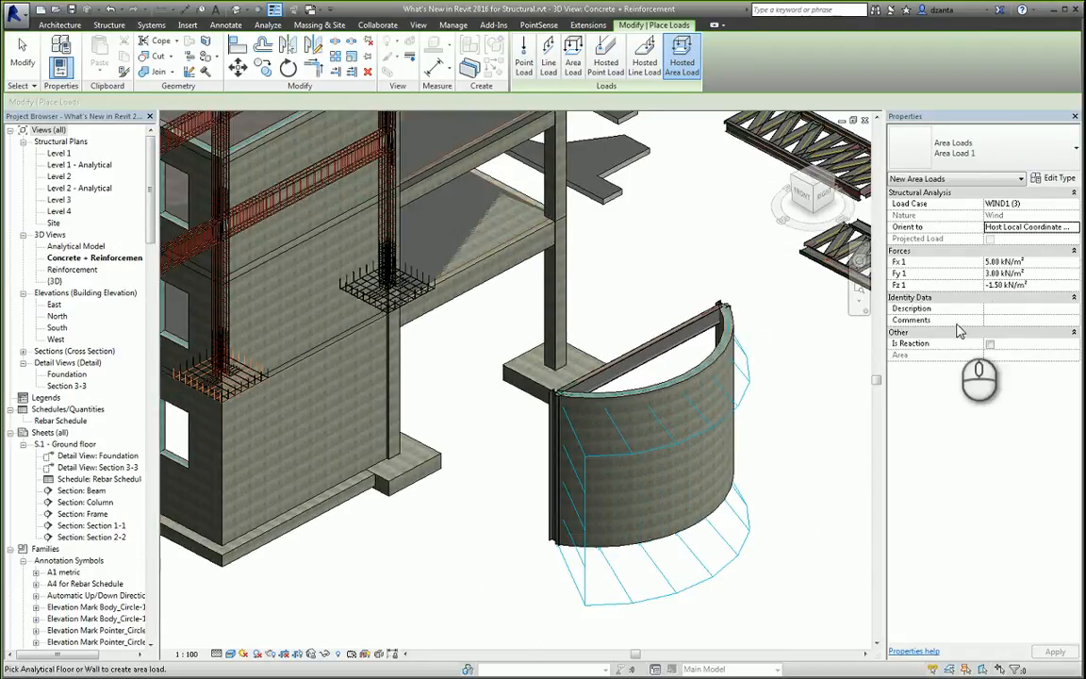
click(1063, 262)
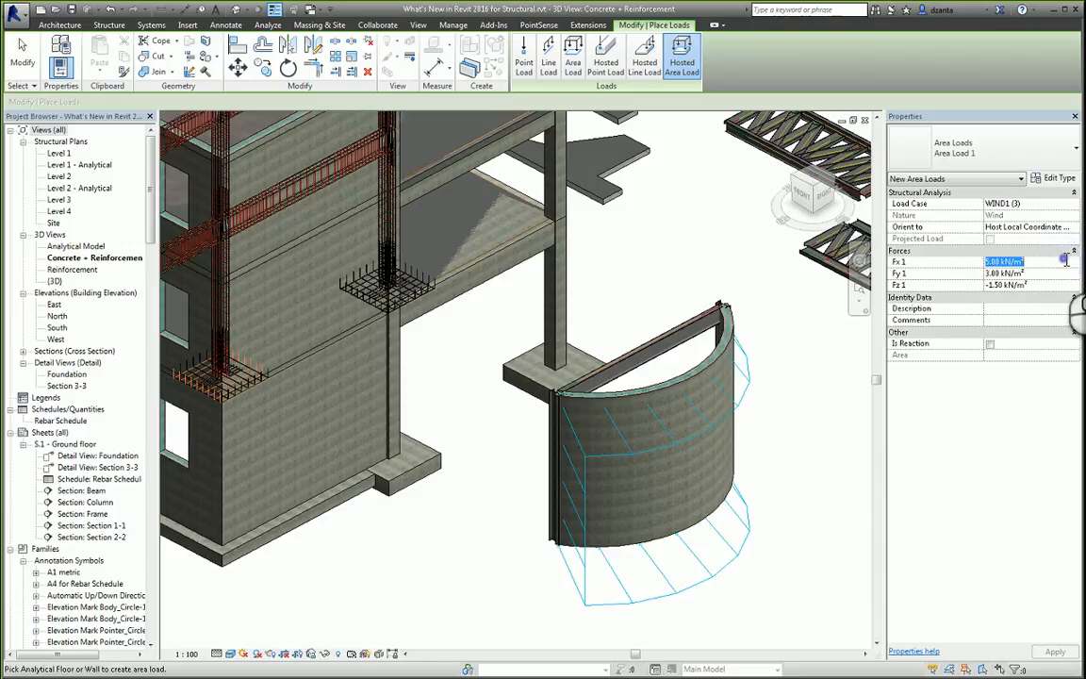
text(0)
click(1061, 273)
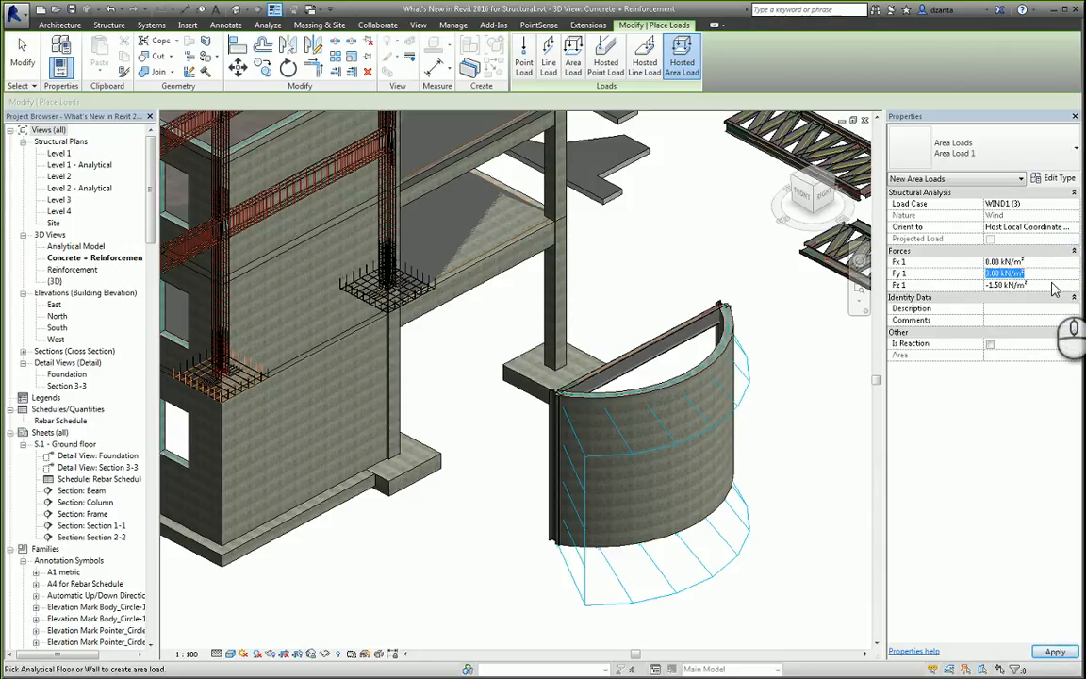
text(0)
click(1053, 286)
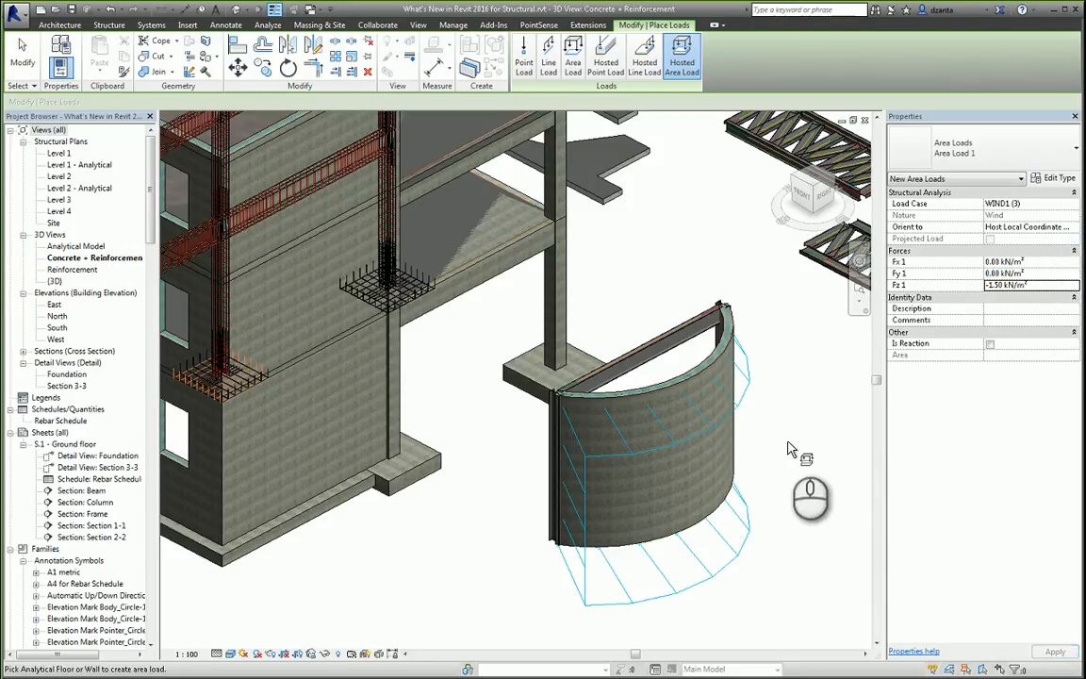
End load placement and delete the hosted area load from the curved wall.
shift+middle_drag(792, 387, 847, 484)
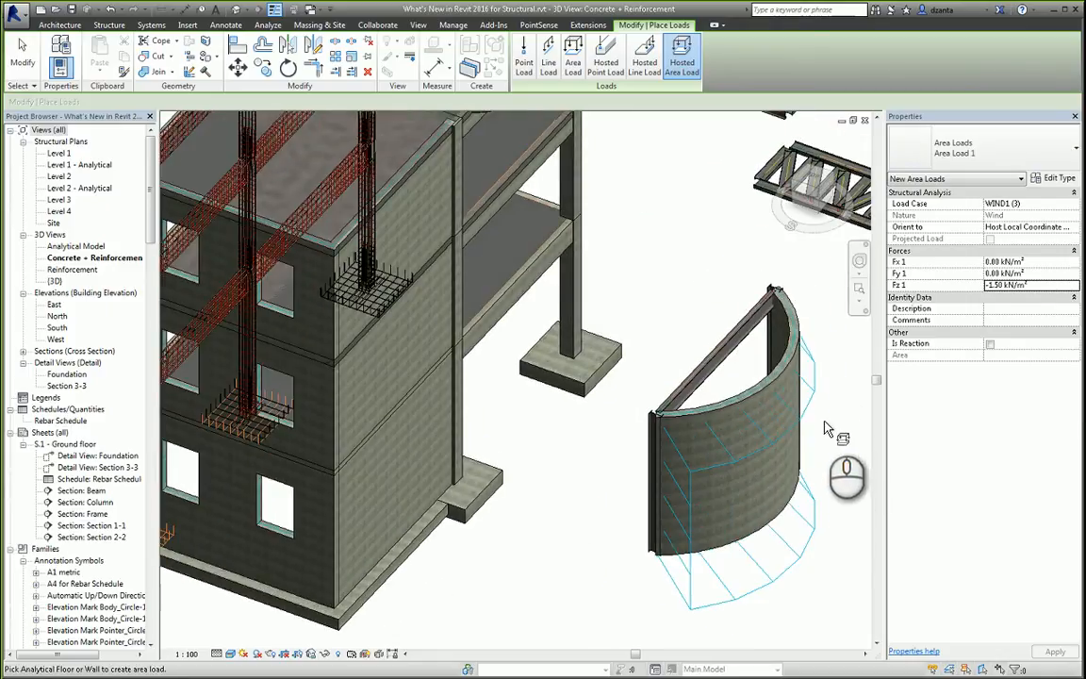
scroll(825, 426, up, 2)
middle_drag(826, 411, 726, 406)
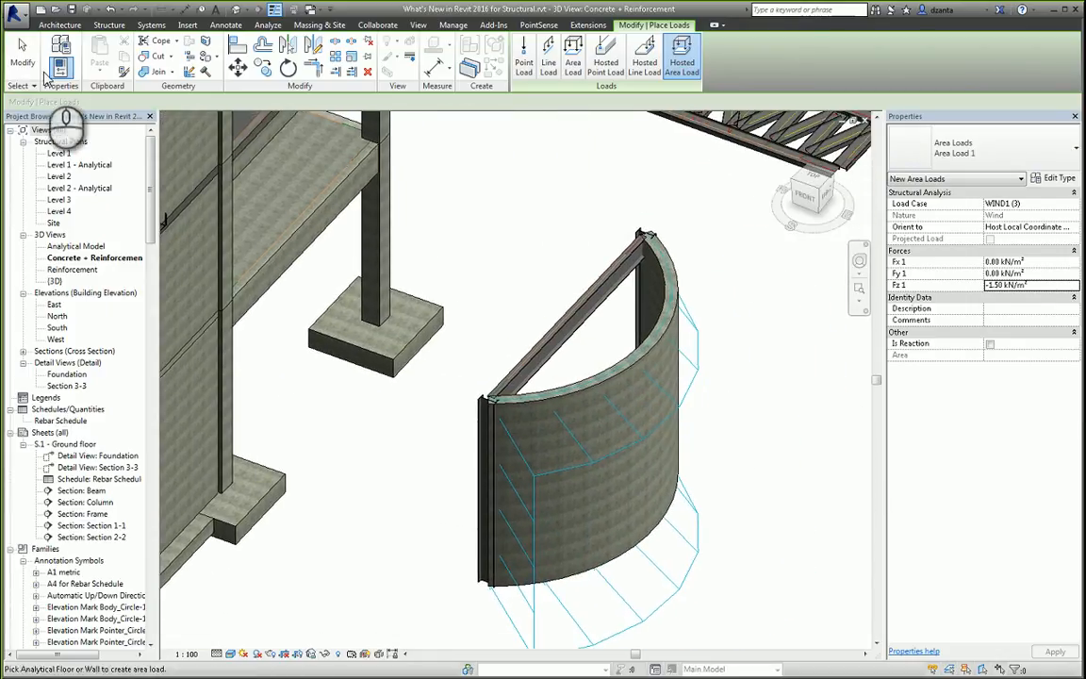
click(22, 55)
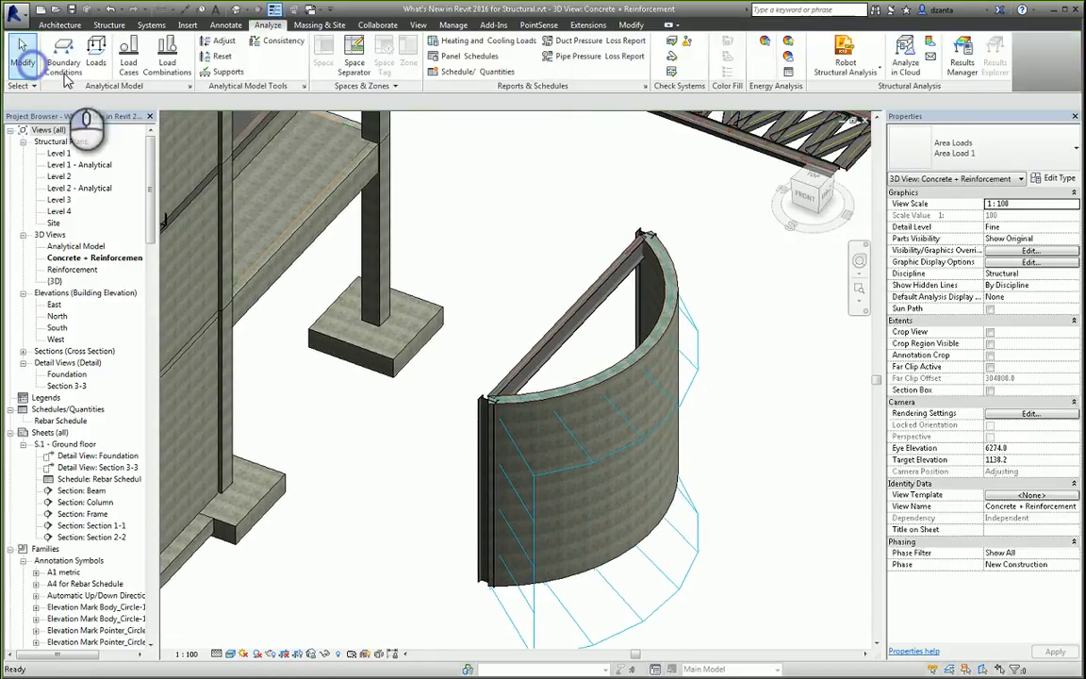
click(698, 356)
key(Delete)
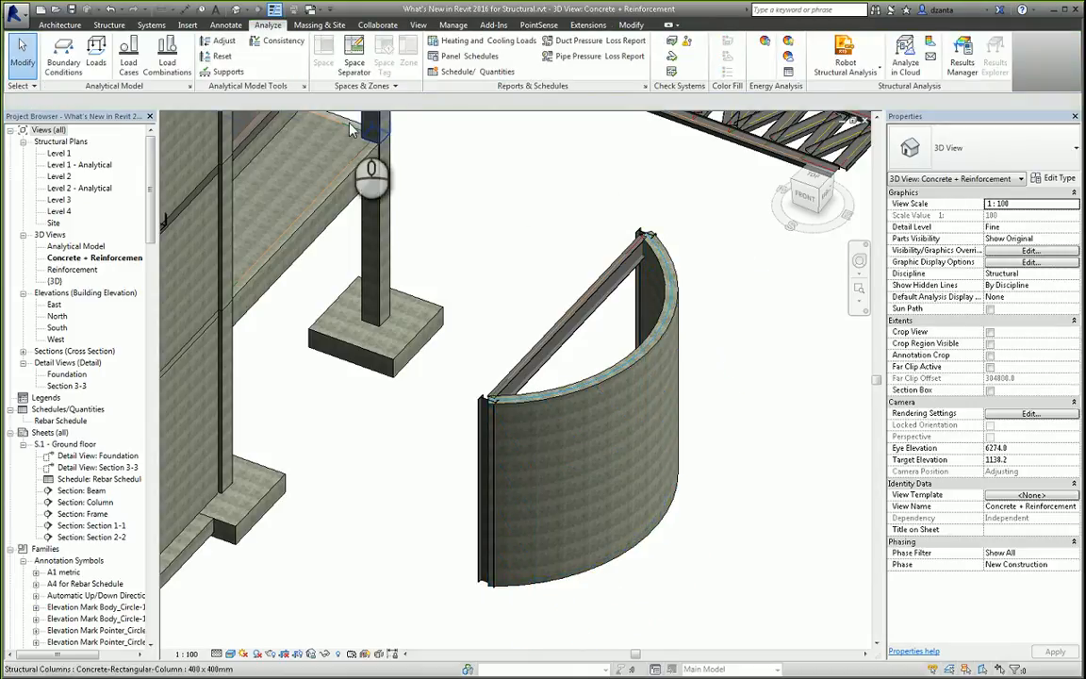
Place a WIND1 hosted area load on the curved wall, oriented to Project, with Fz 1 at -1.50 kN/m².
click(97, 52)
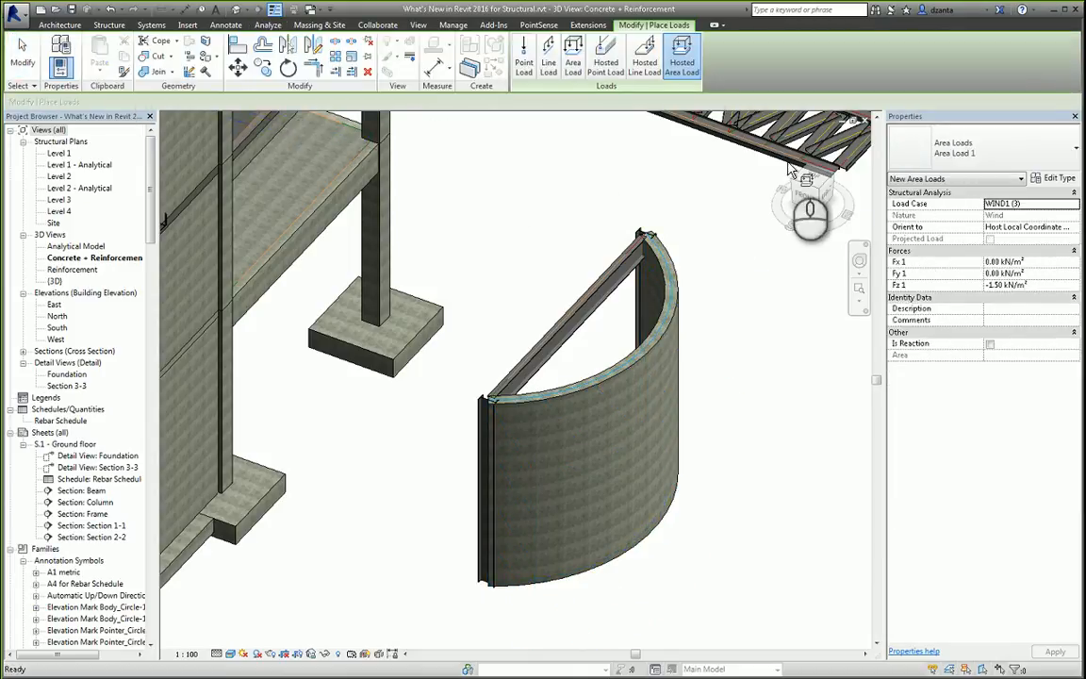
click(1037, 227)
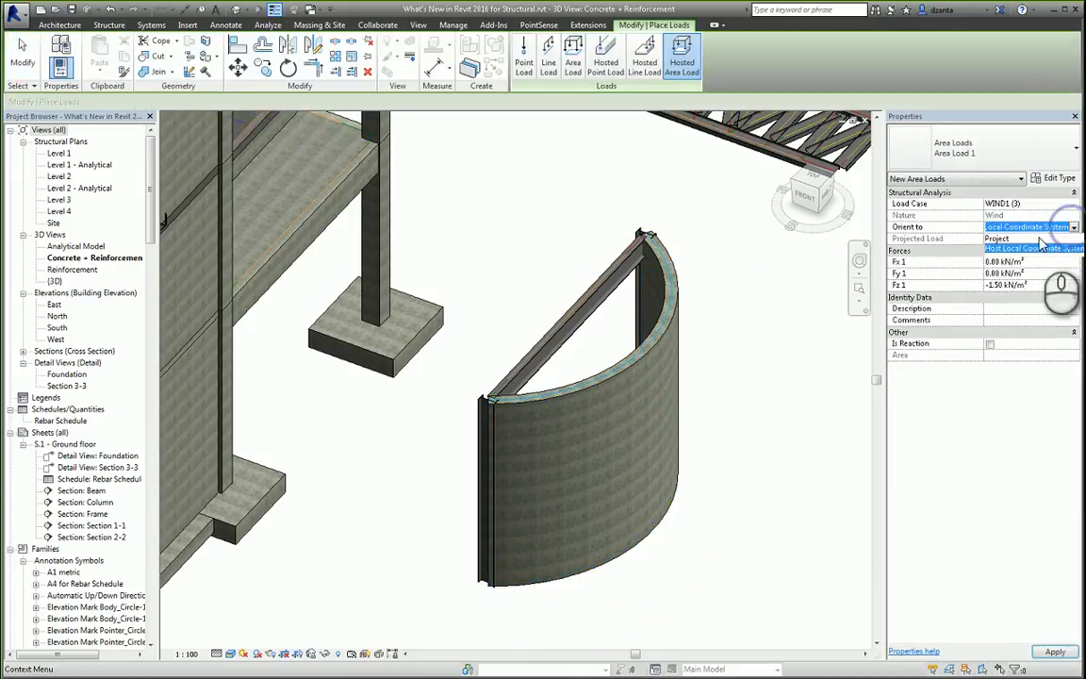
click(1032, 238)
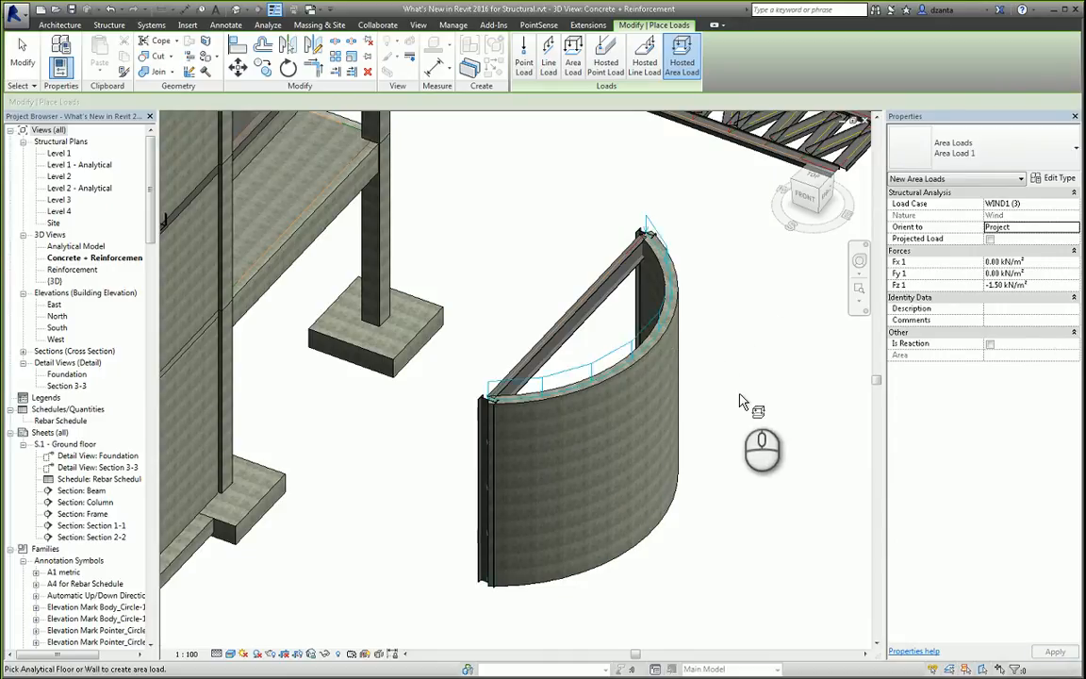
Set the forces for new area loads to Fx 1 = 2, Fy 1 = 0 and Fz 1 = 0 kN/m², and end load placement.
shift+middle_drag(745, 406, 660, 410)
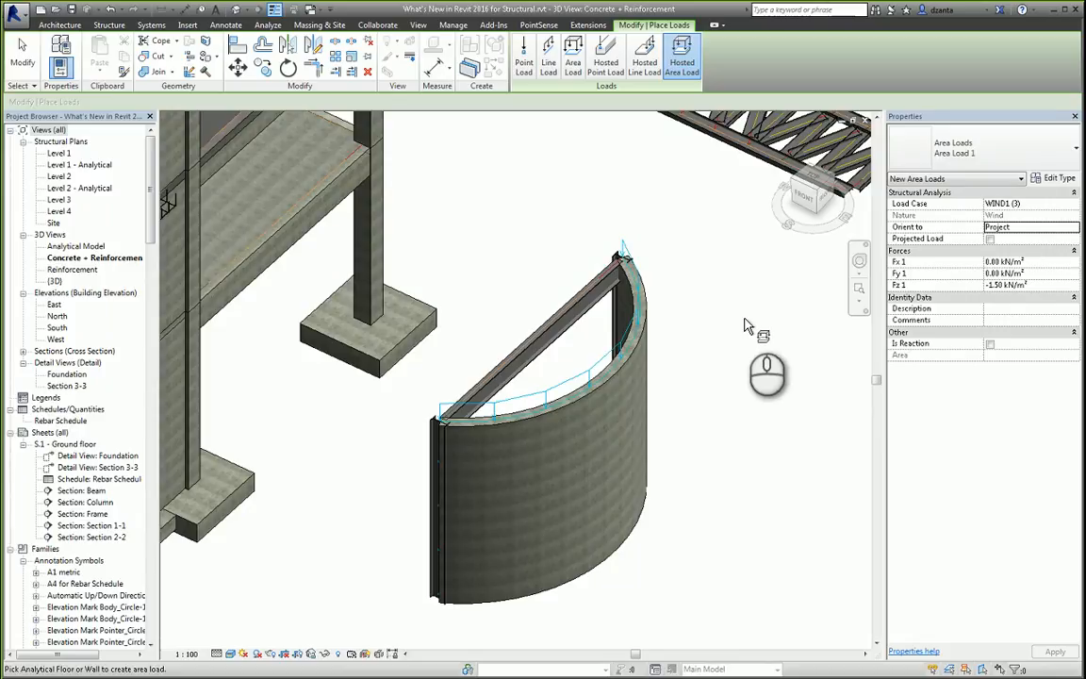
click(1051, 274)
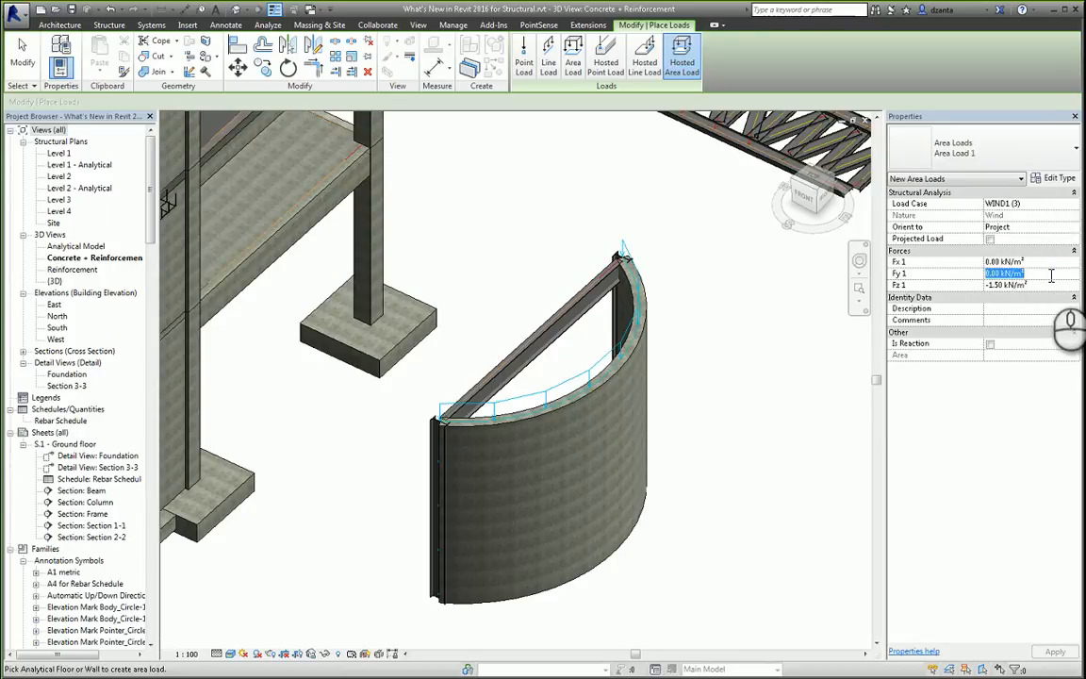
text(2)
click(1048, 264)
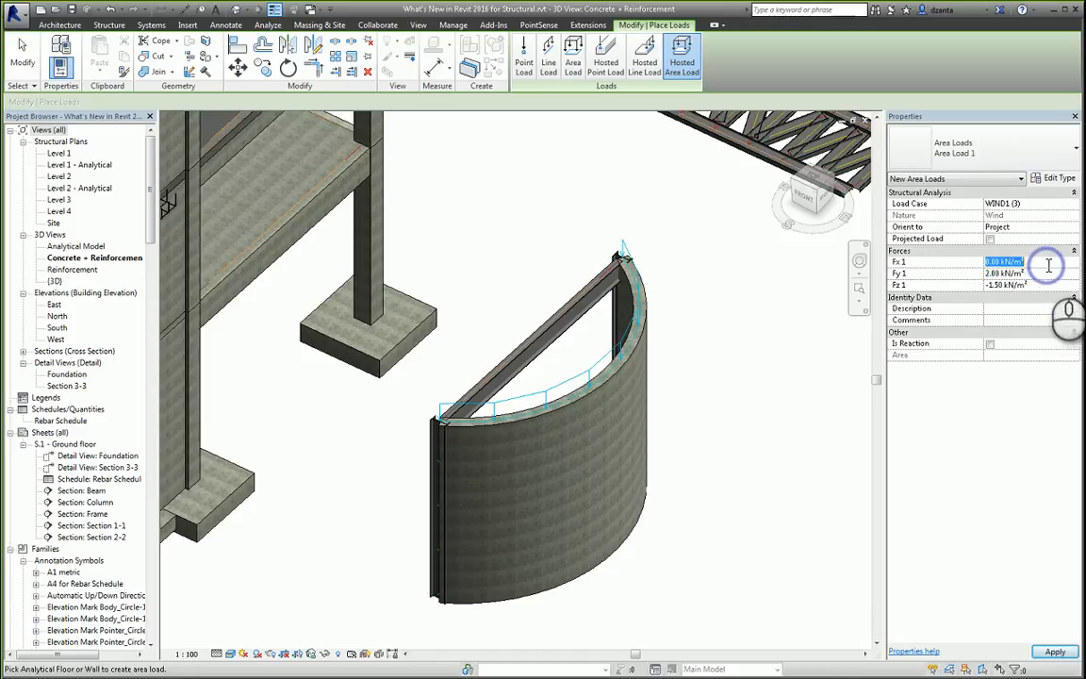
text(2)
click(1049, 275)
text(0)
click(1047, 286)
text(0)
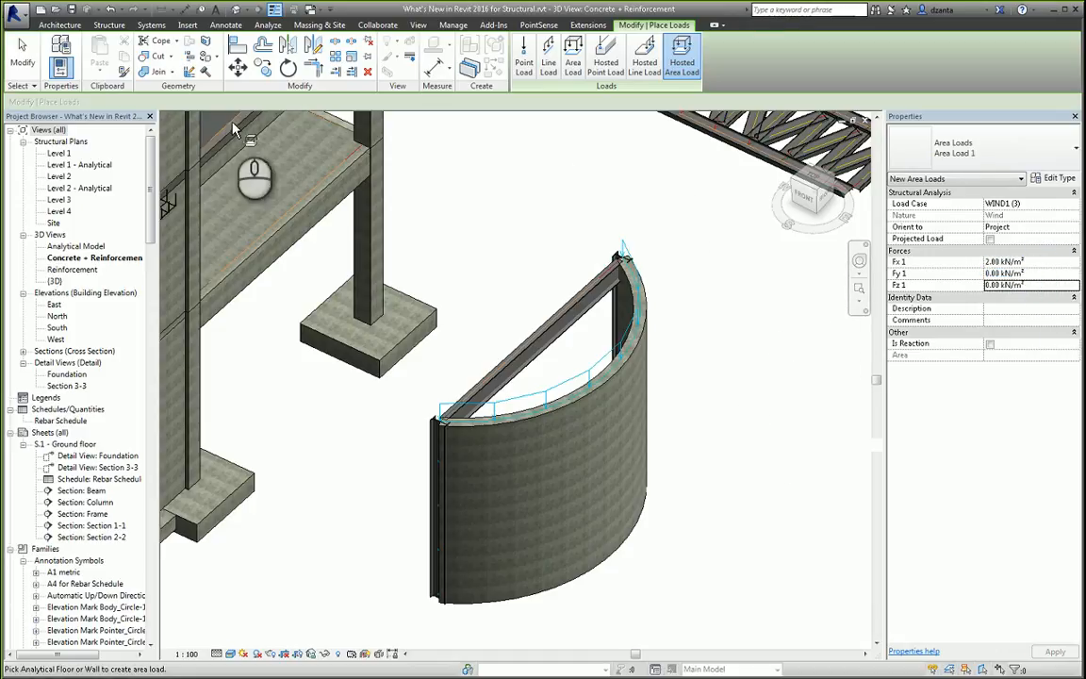
click(23, 57)
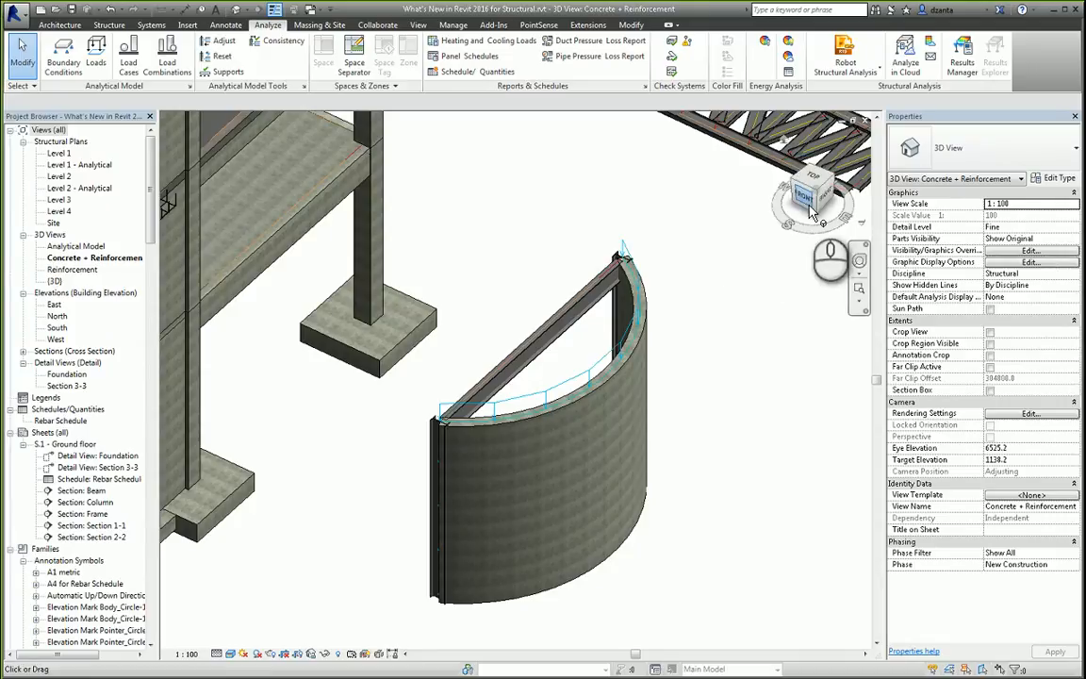
Create a new family from the template Structural Framing - Beams and Braces.rft.
click(724, 290)
click(15, 12)
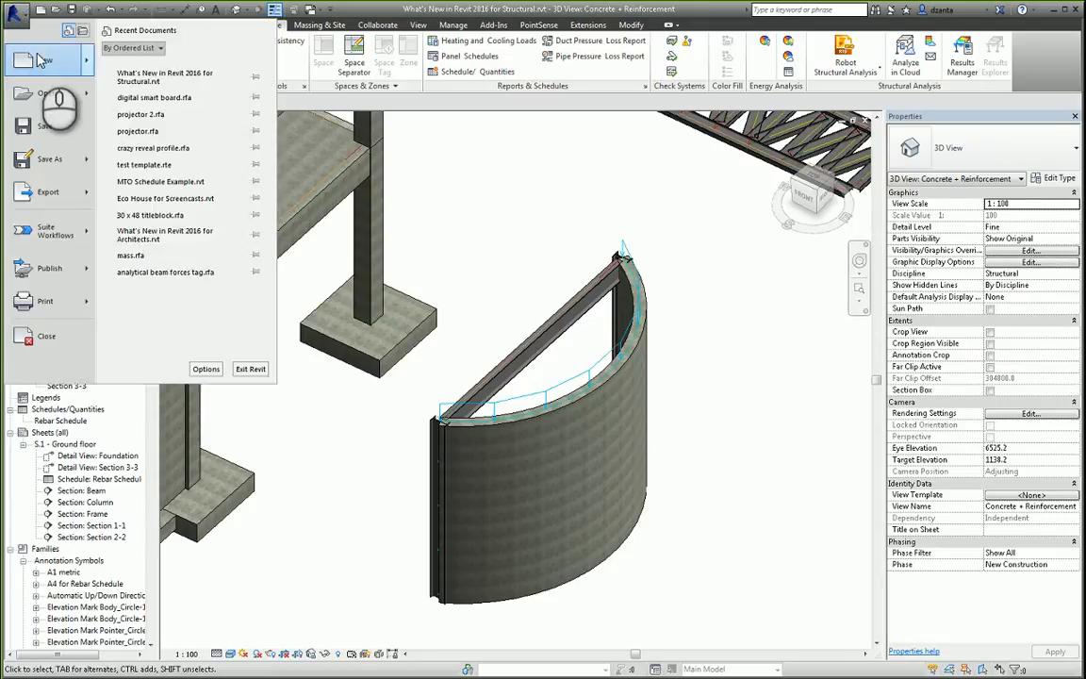
click(42, 61)
click(139, 95)
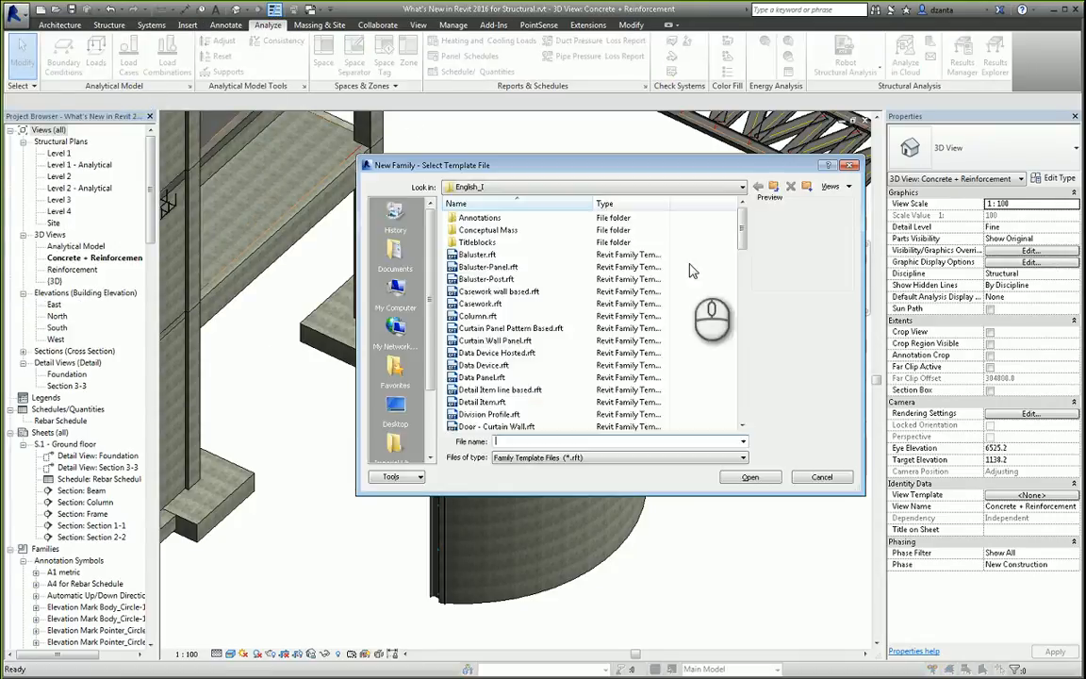
drag(742, 236, 744, 400)
click(594, 330)
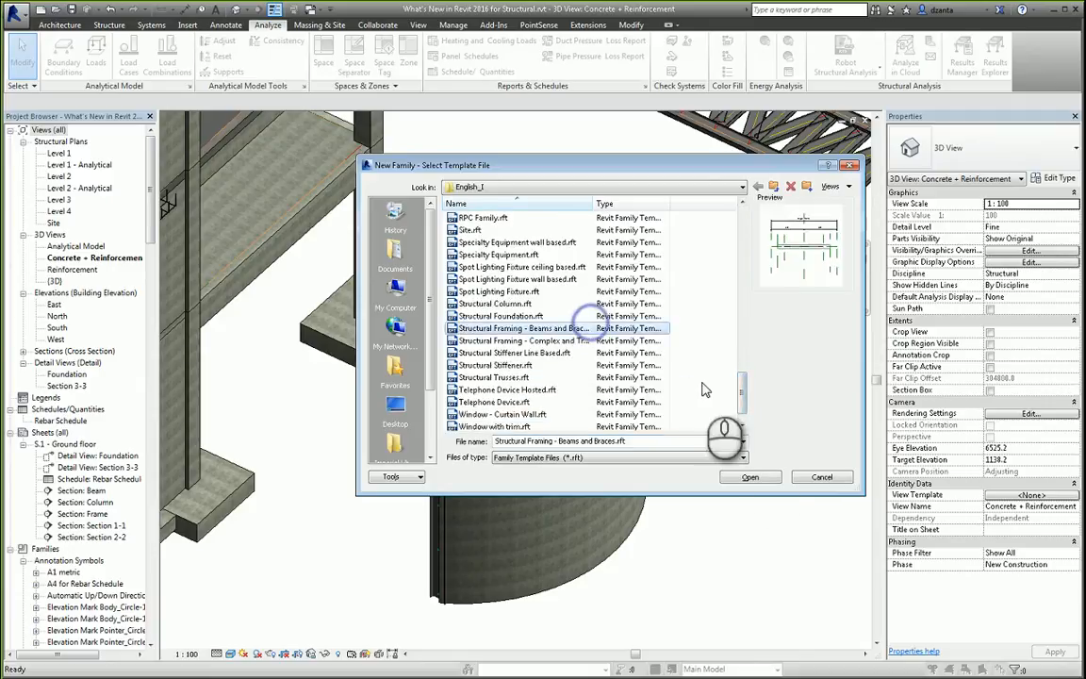
click(749, 477)
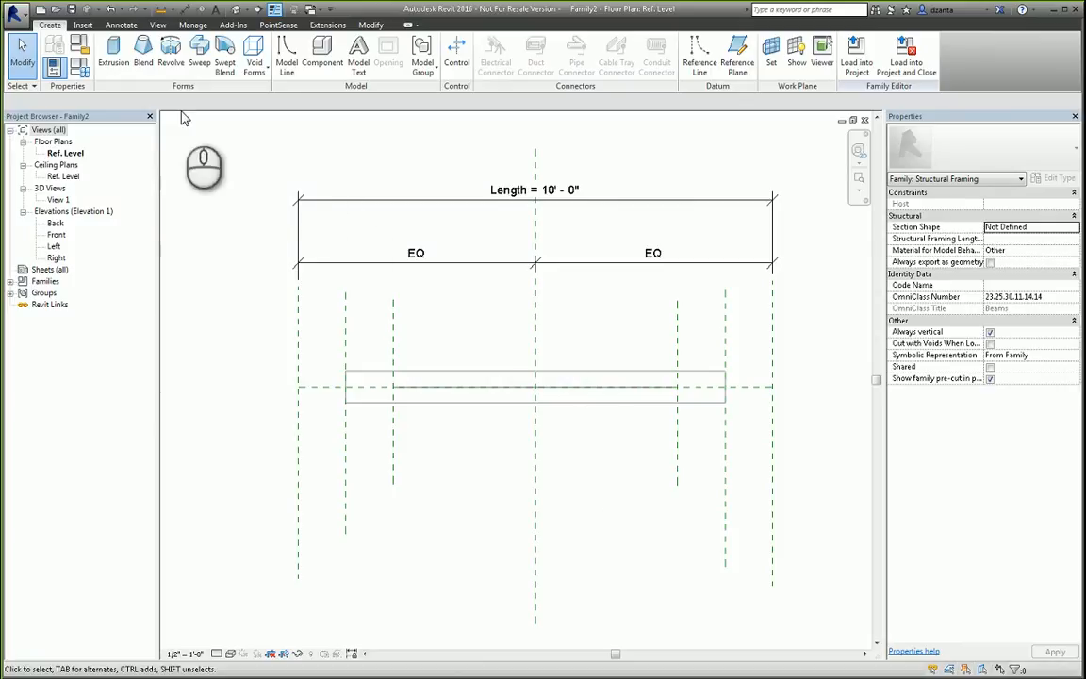
Review the new framing family's default type parameters and leave them without making changes.
click(83, 76)
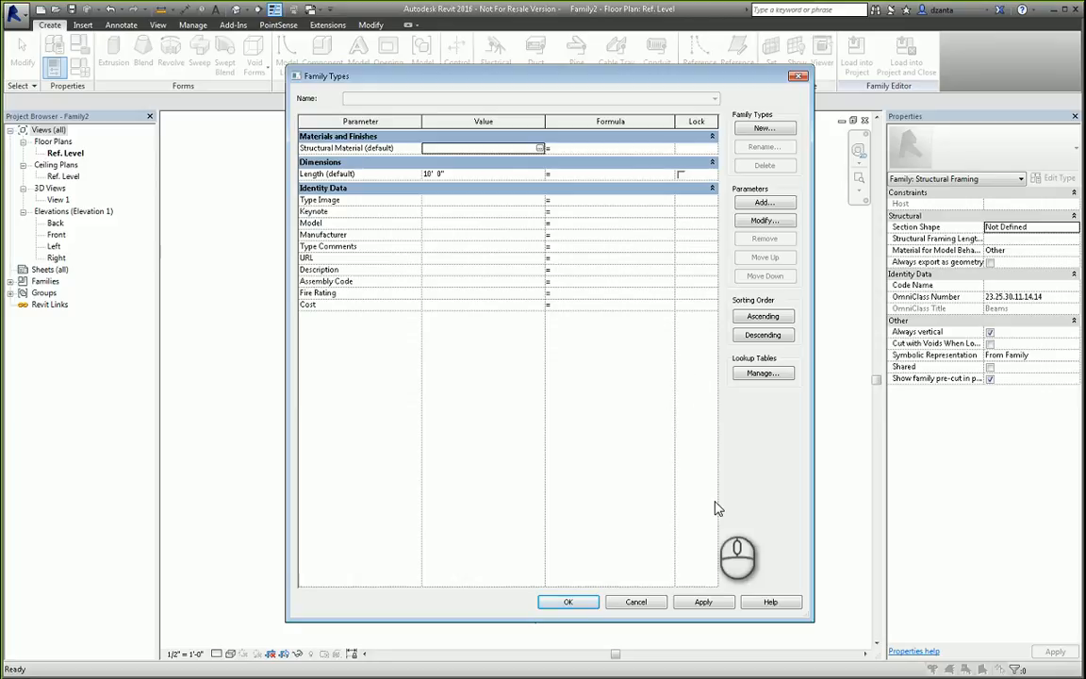
click(637, 603)
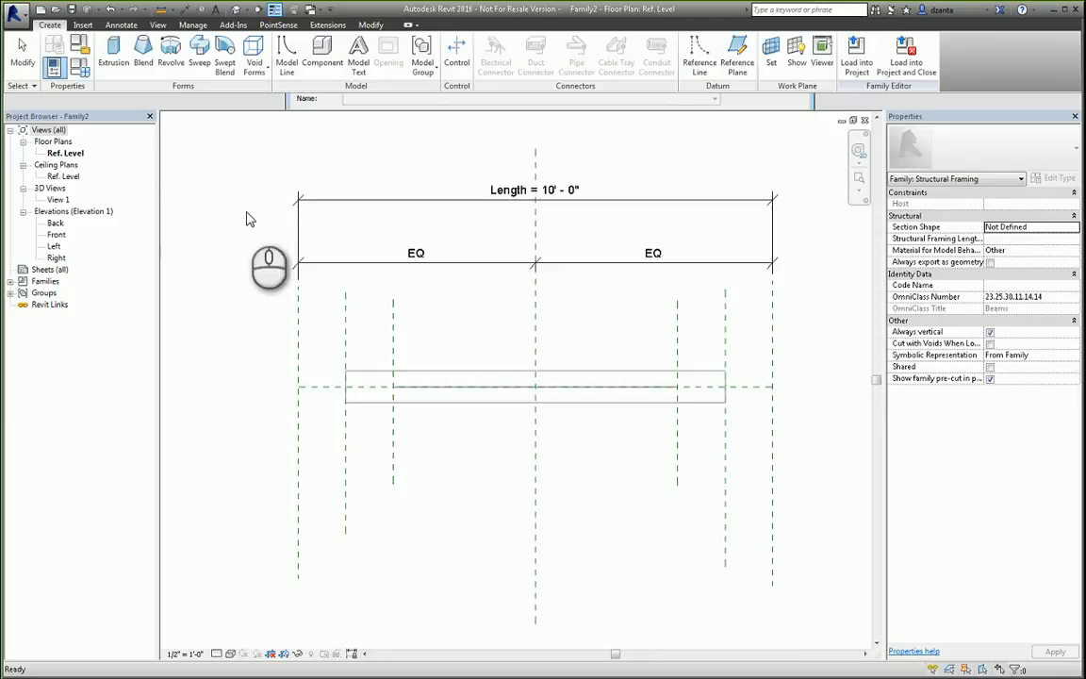
Browse the available structural section shapes and set the framing family's Section Shape to I-shape Parallel Flange.
click(80, 49)
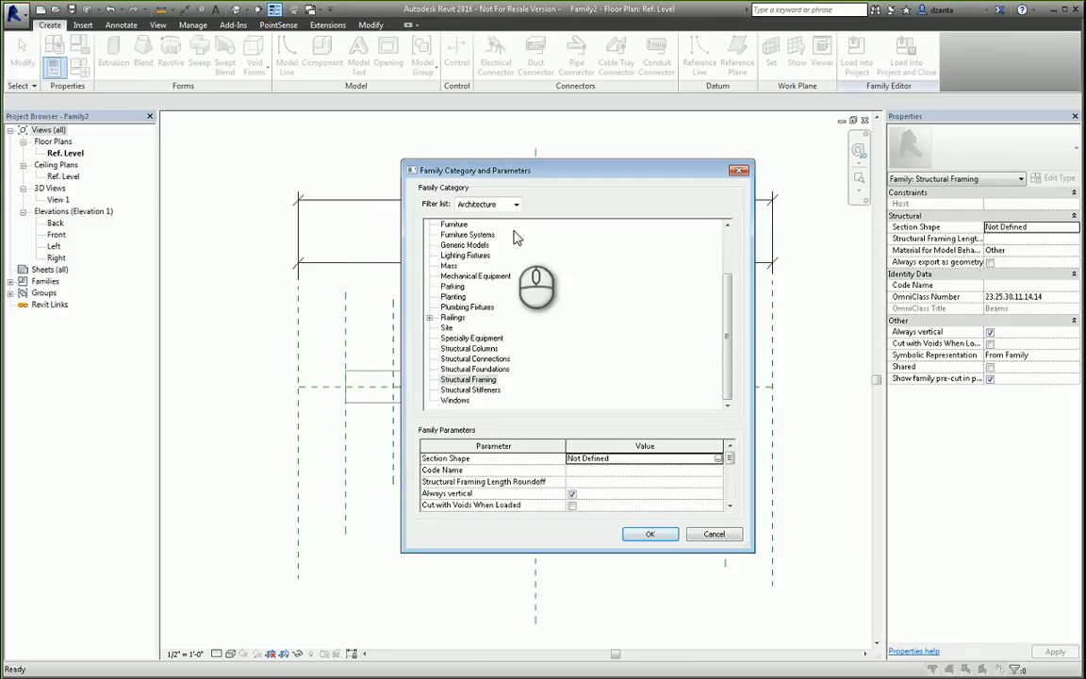
click(718, 458)
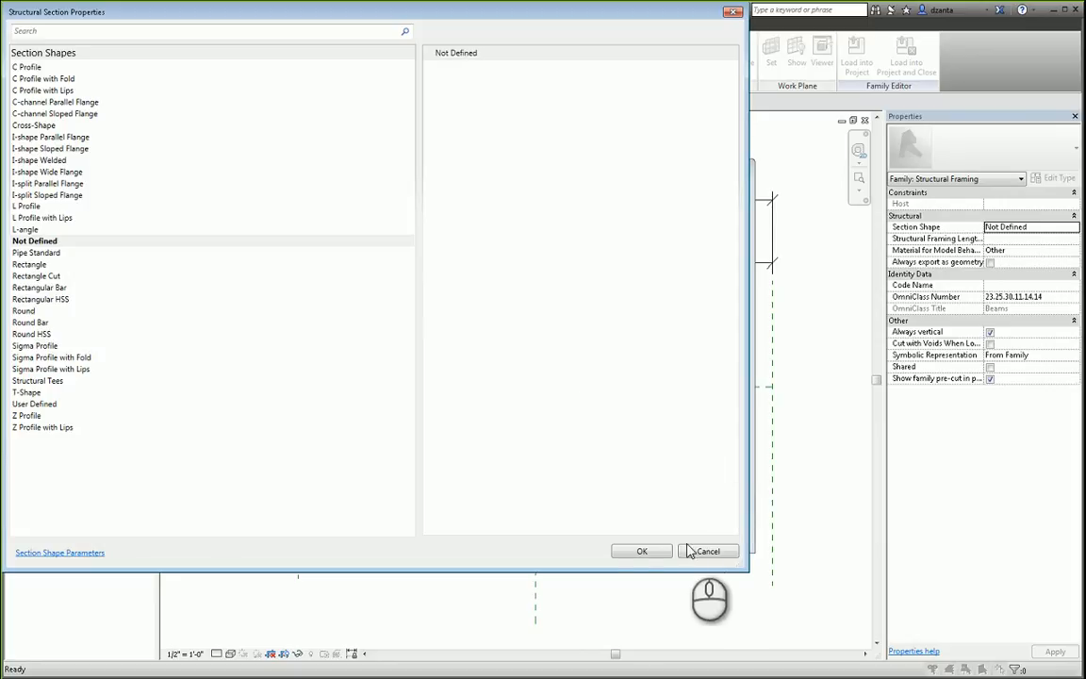
drag(747, 568, 803, 590)
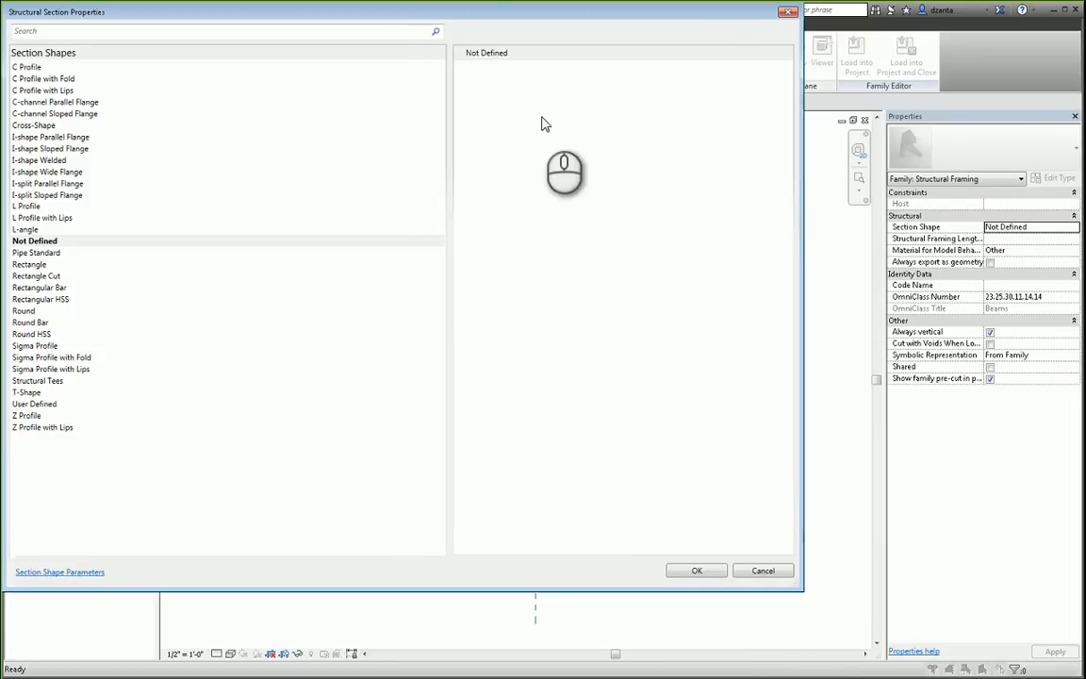
drag(457, 13, 556, 58)
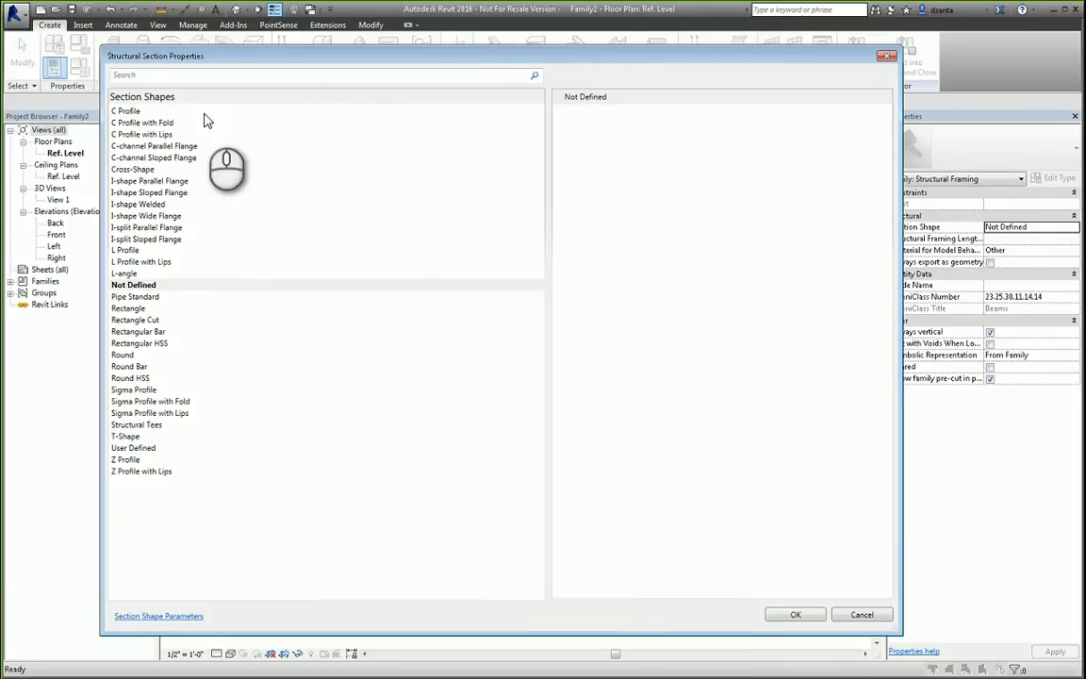
click(132, 111)
click(133, 123)
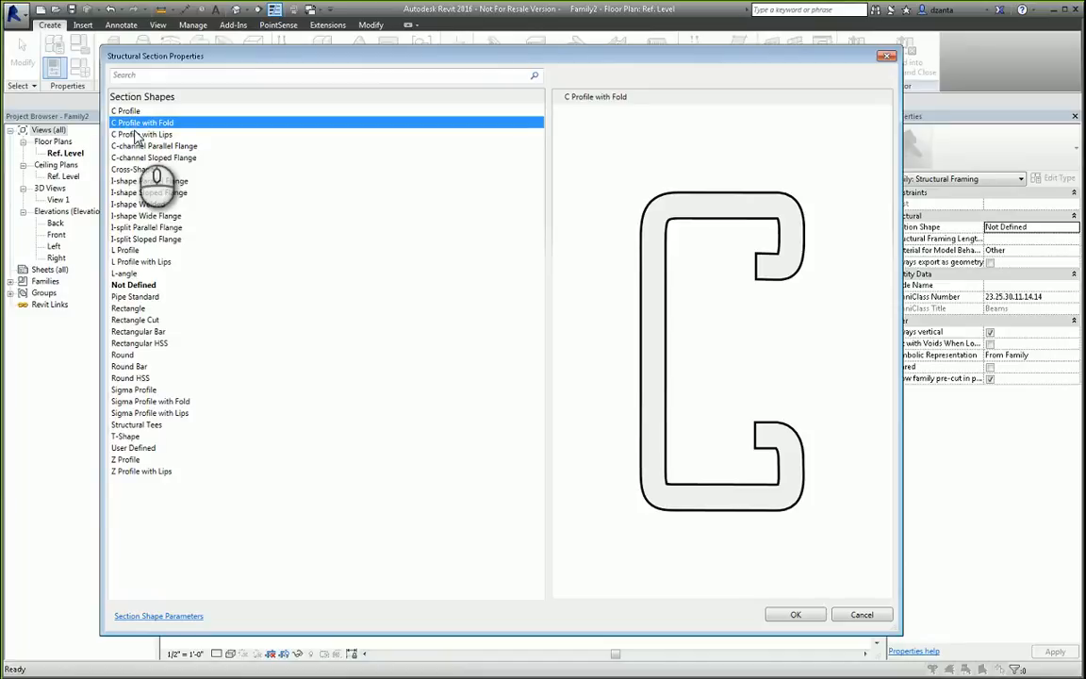
click(135, 135)
click(135, 146)
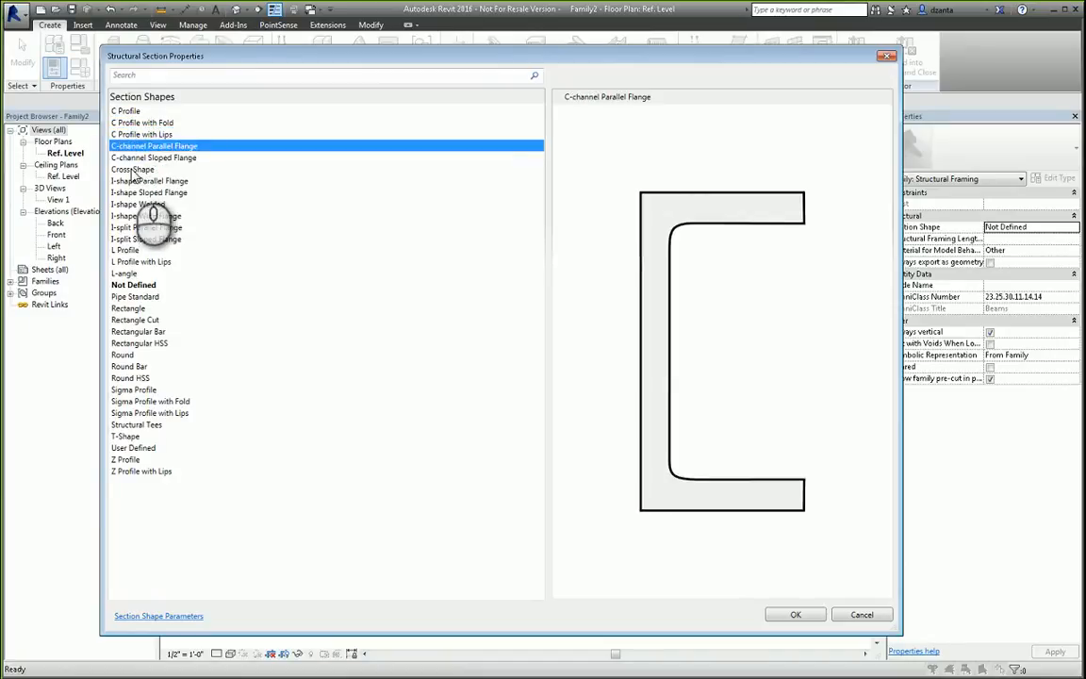
click(133, 170)
click(133, 181)
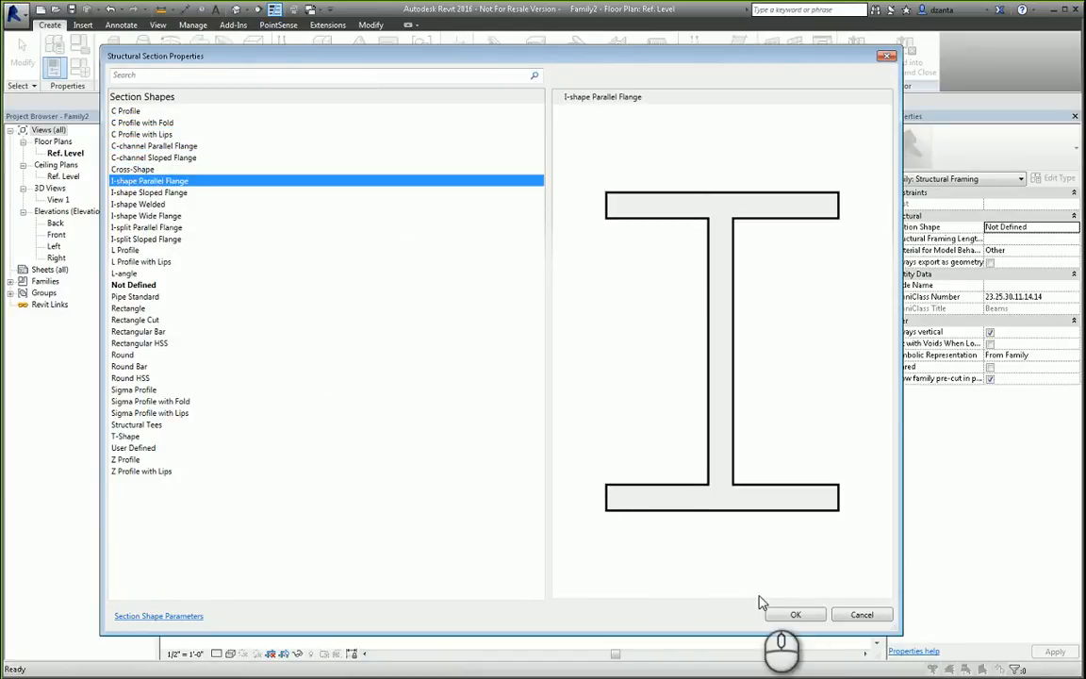
click(797, 616)
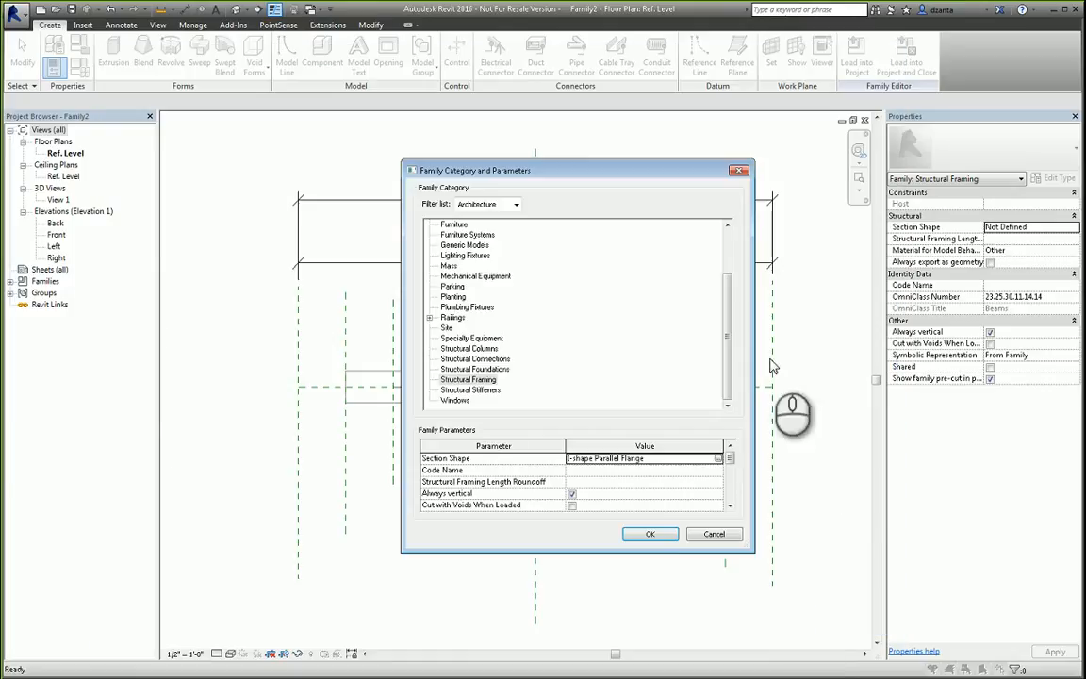
click(660, 536)
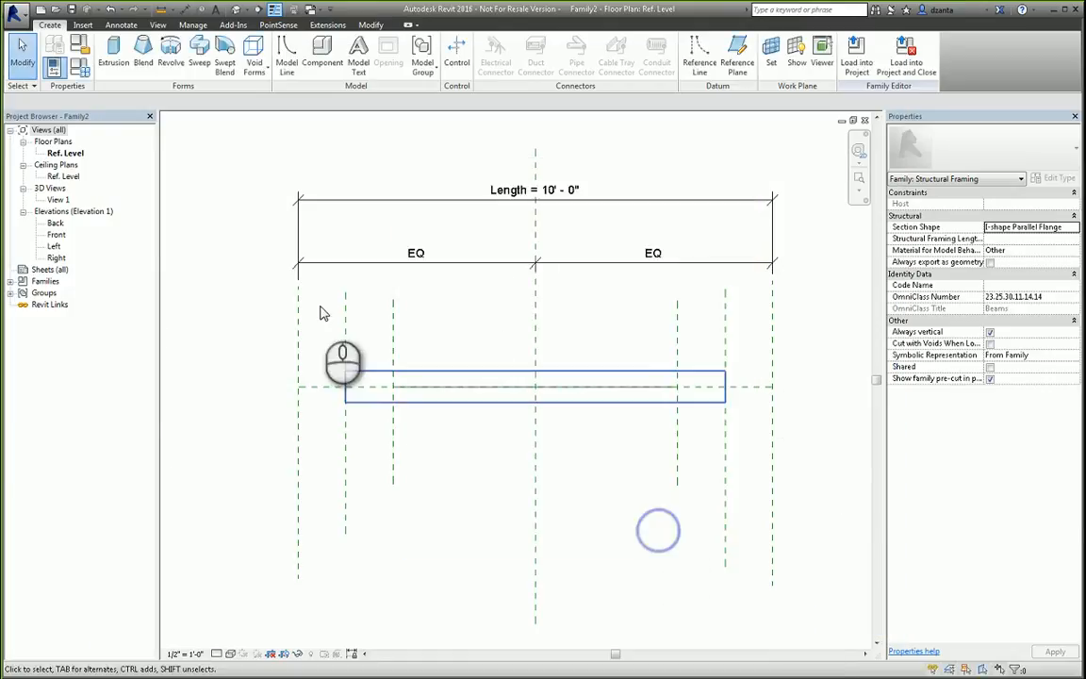
Examine the family's section parameters, including the properties of Elastic Modulus strong axis, and close the family without saving.
click(79, 65)
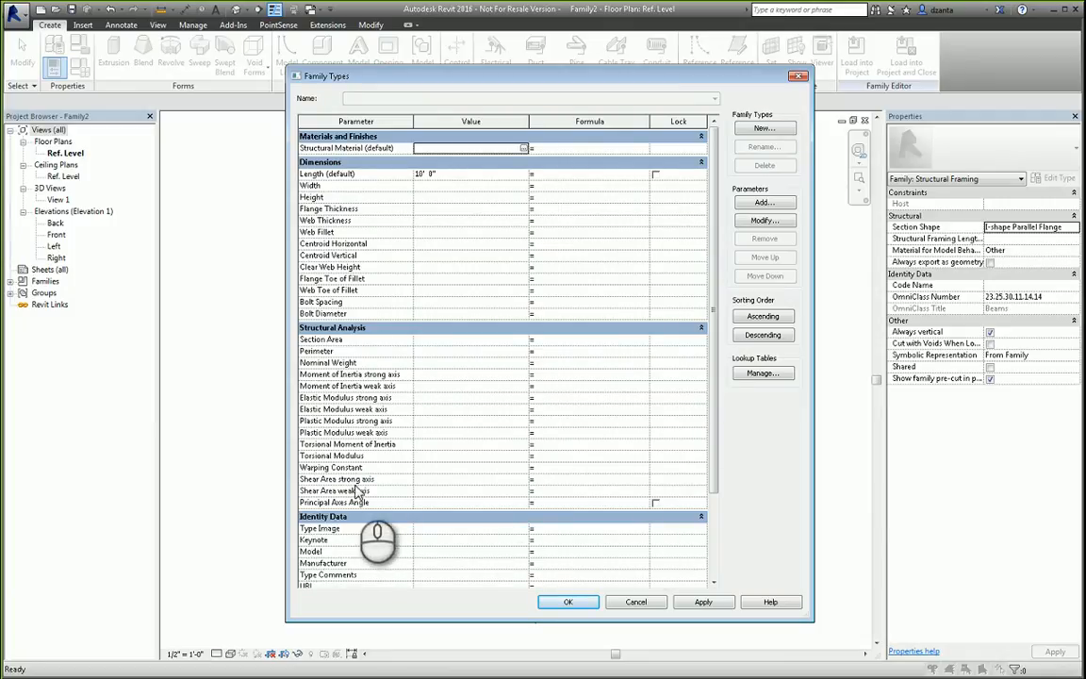
click(370, 398)
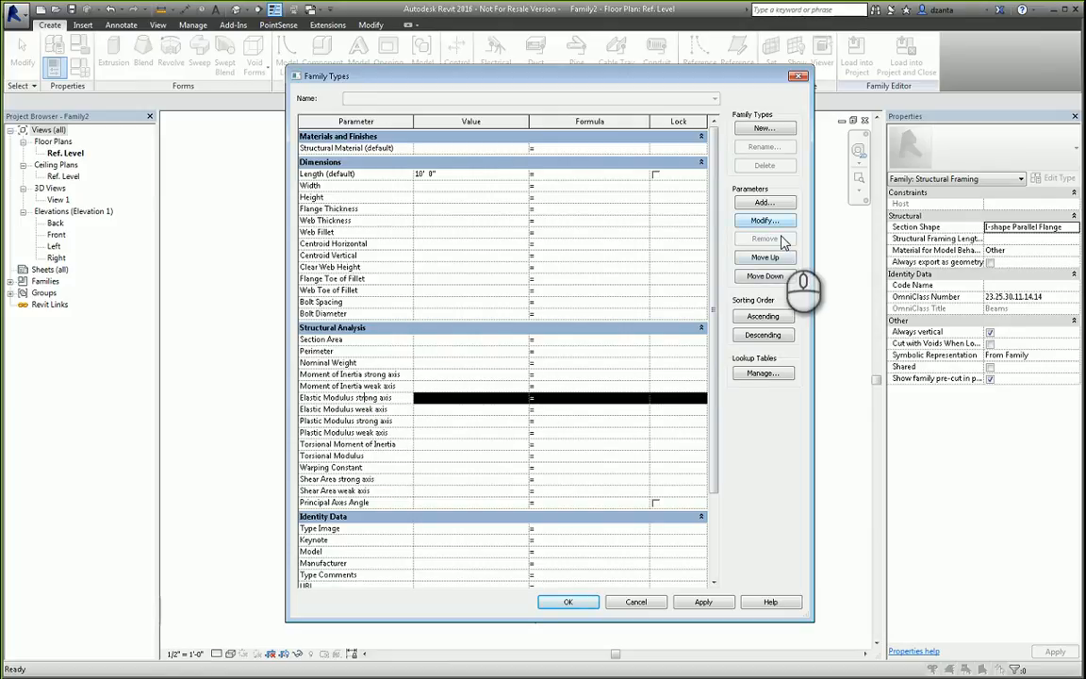
click(764, 221)
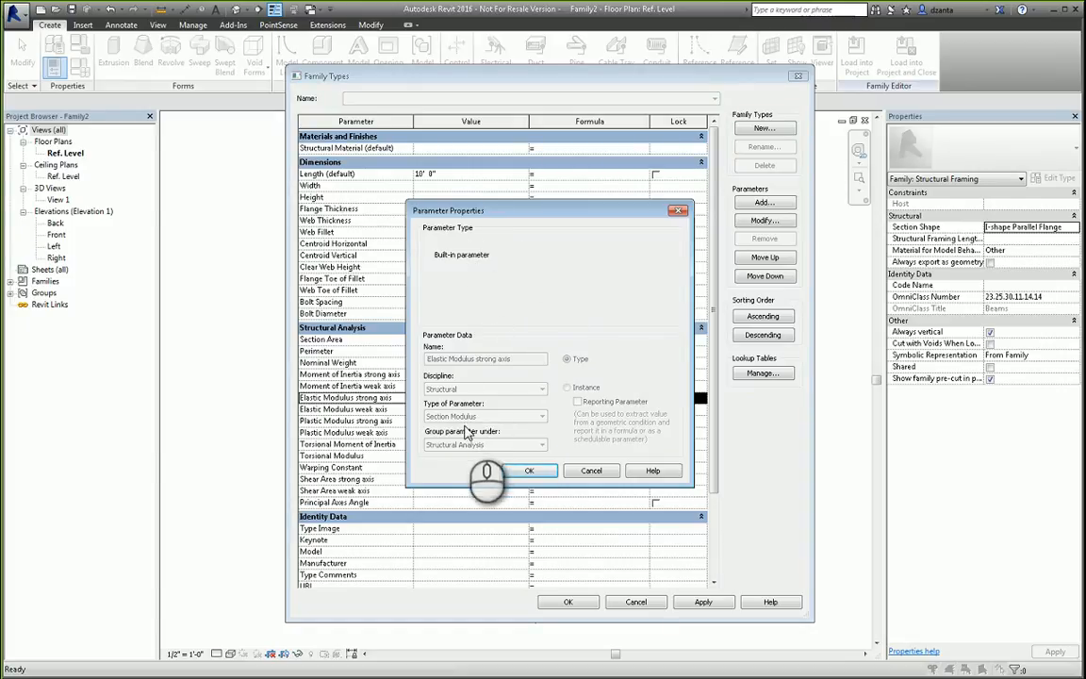
click(582, 472)
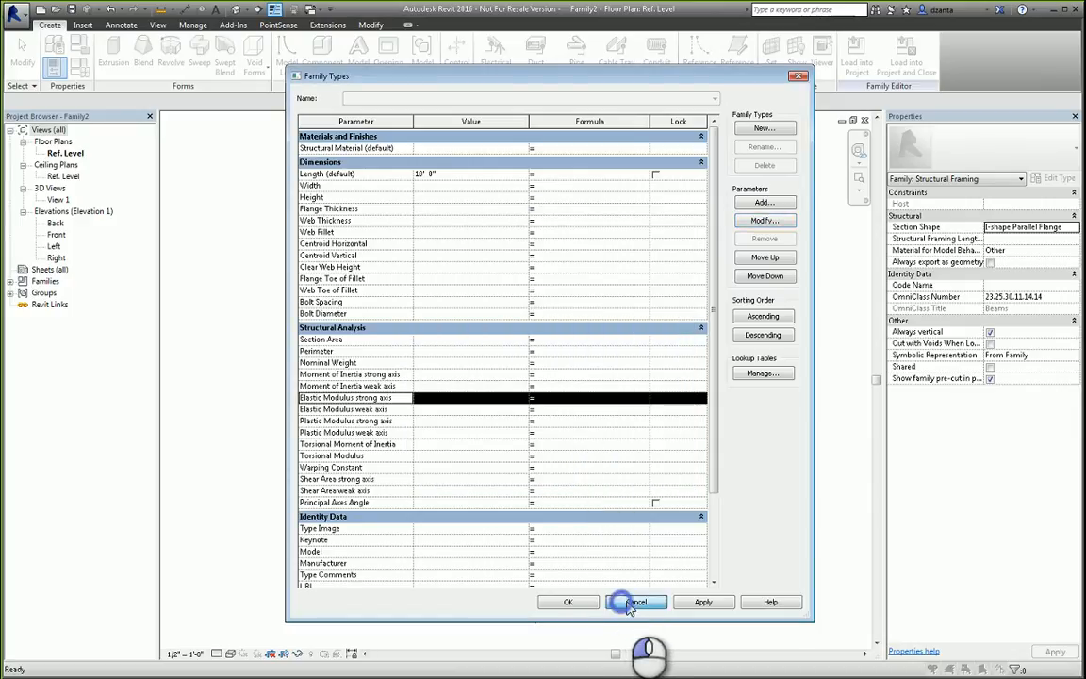
click(628, 602)
click(865, 119)
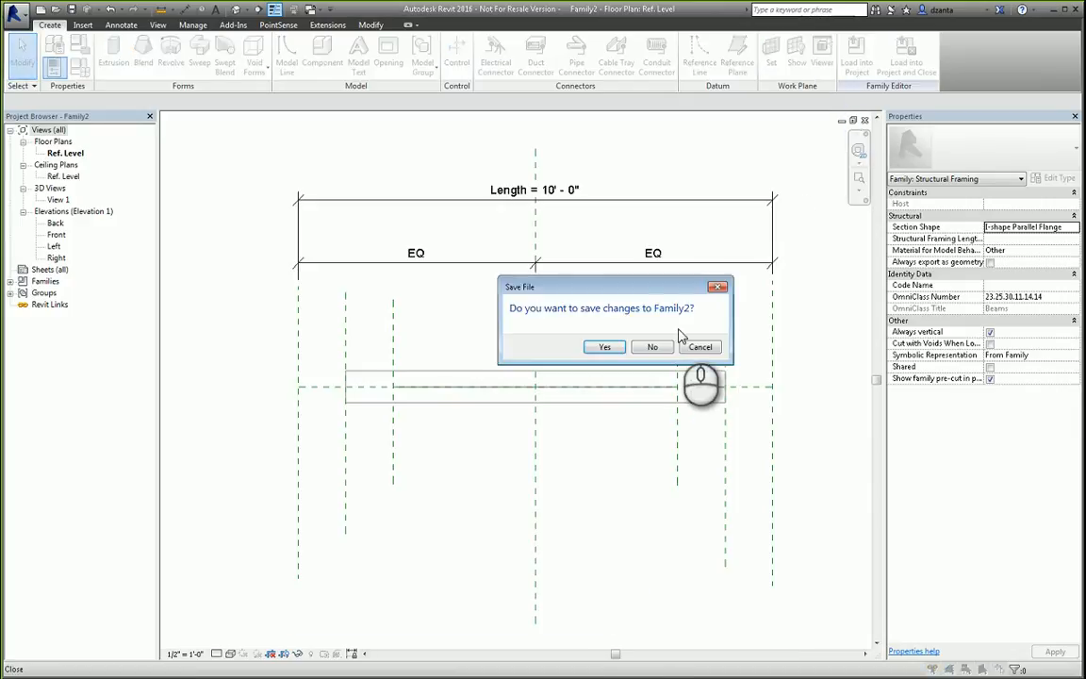
click(652, 347)
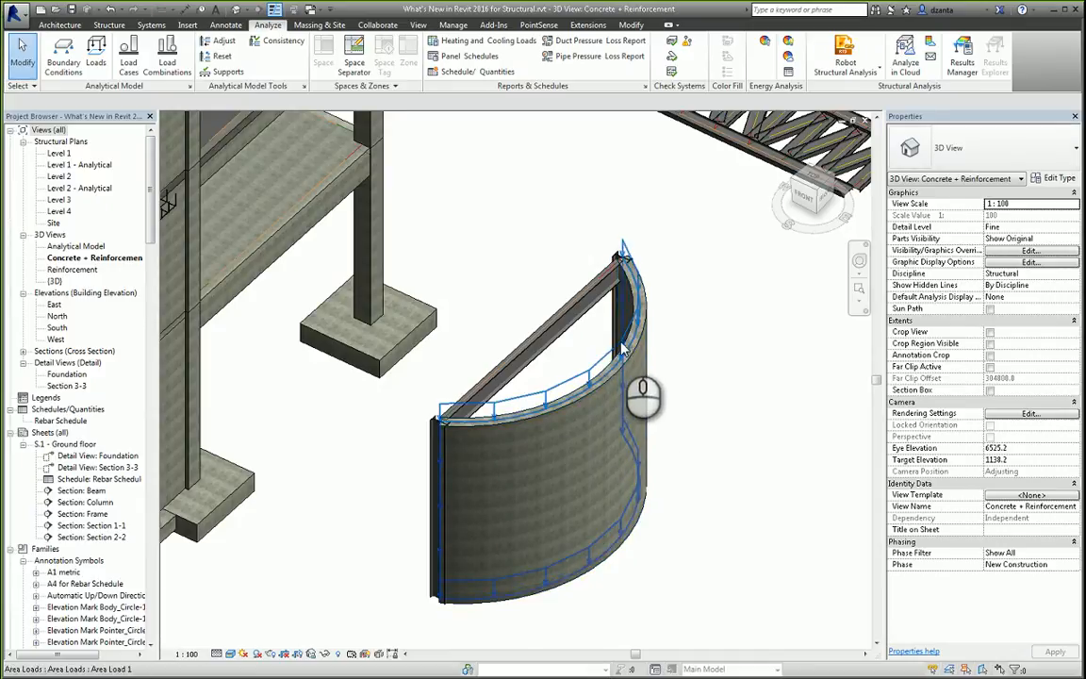
Place a Howe Flat Truss with a span of about 5200 mm in front of the upright truss, matching its type.
middle_drag(659, 318, 619, 516)
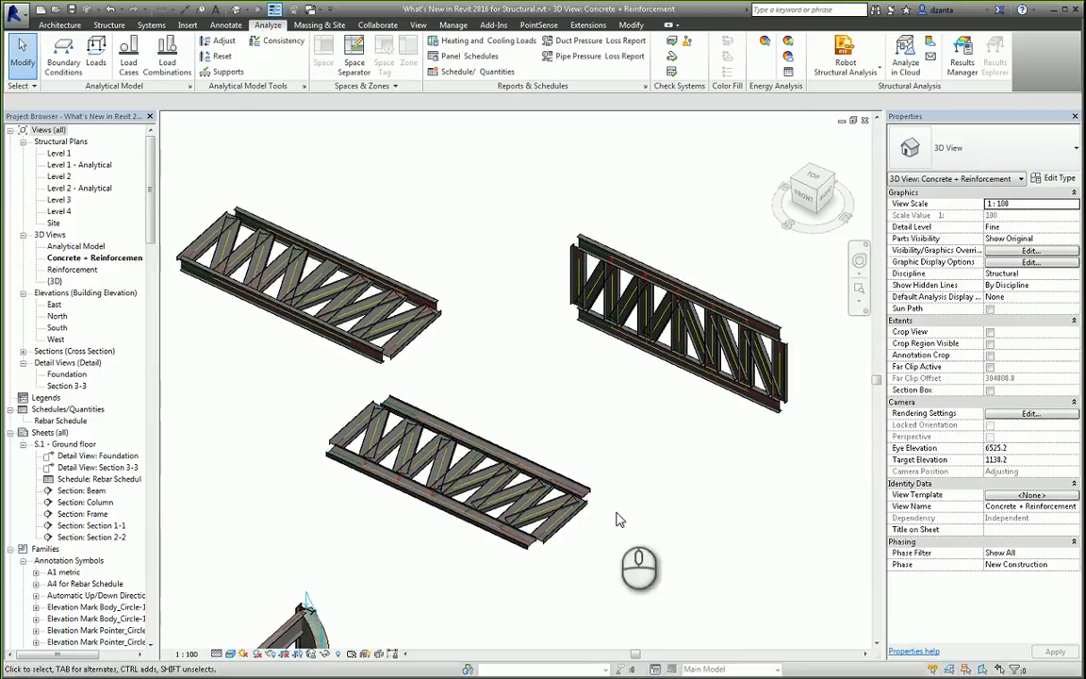
click(762, 321)
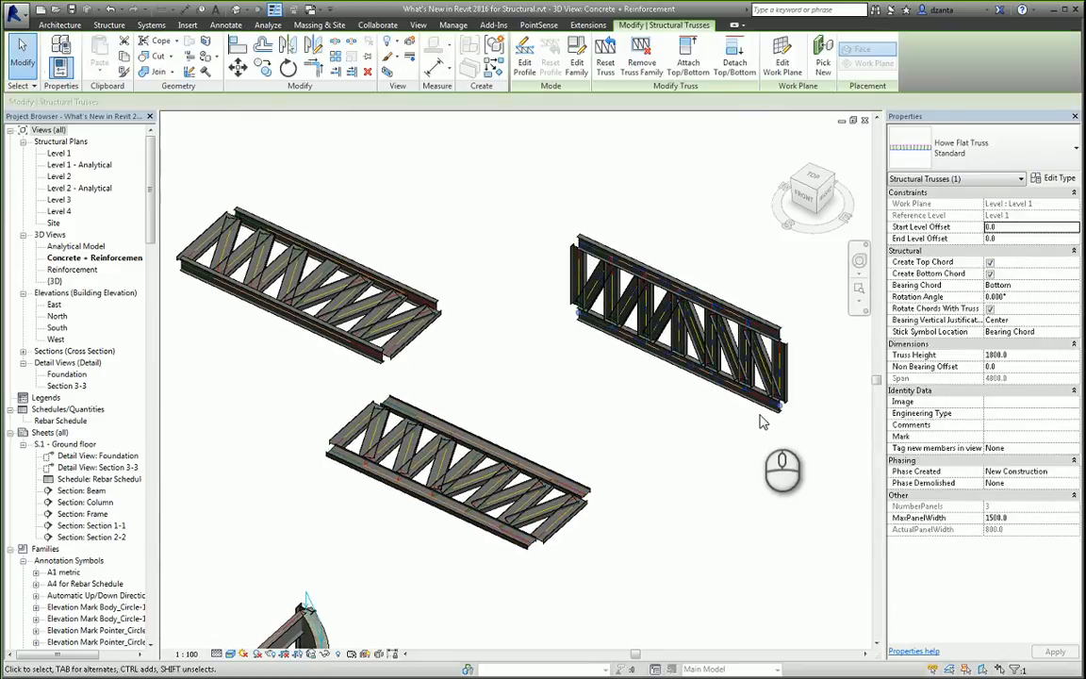
key(c)
key(s)
click(566, 379)
click(768, 491)
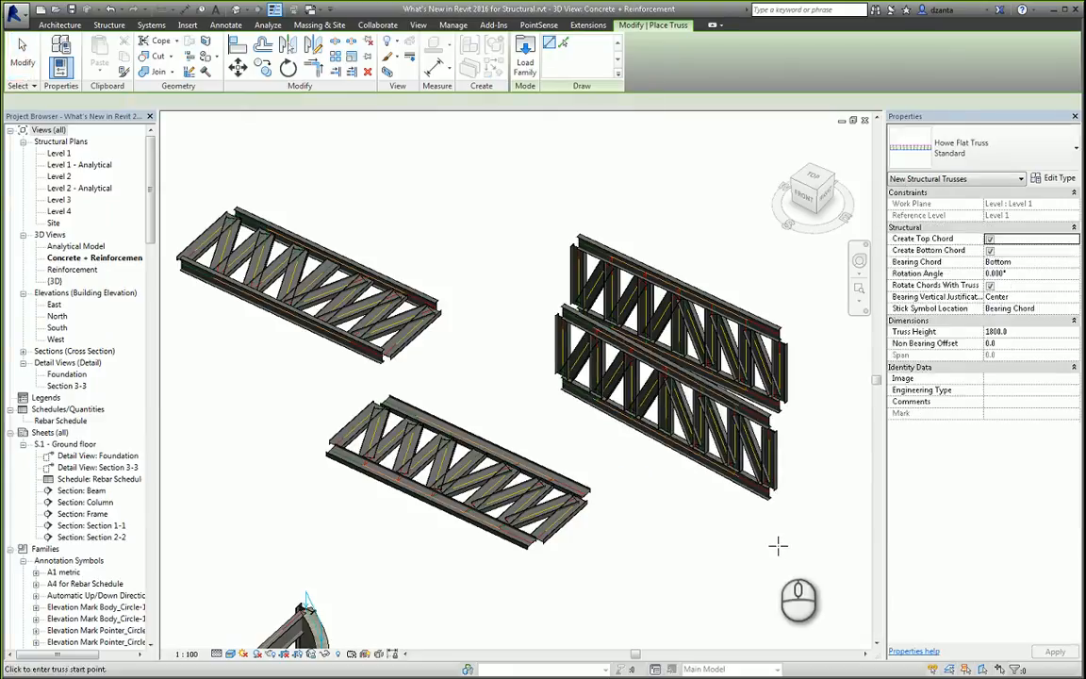
click(24, 55)
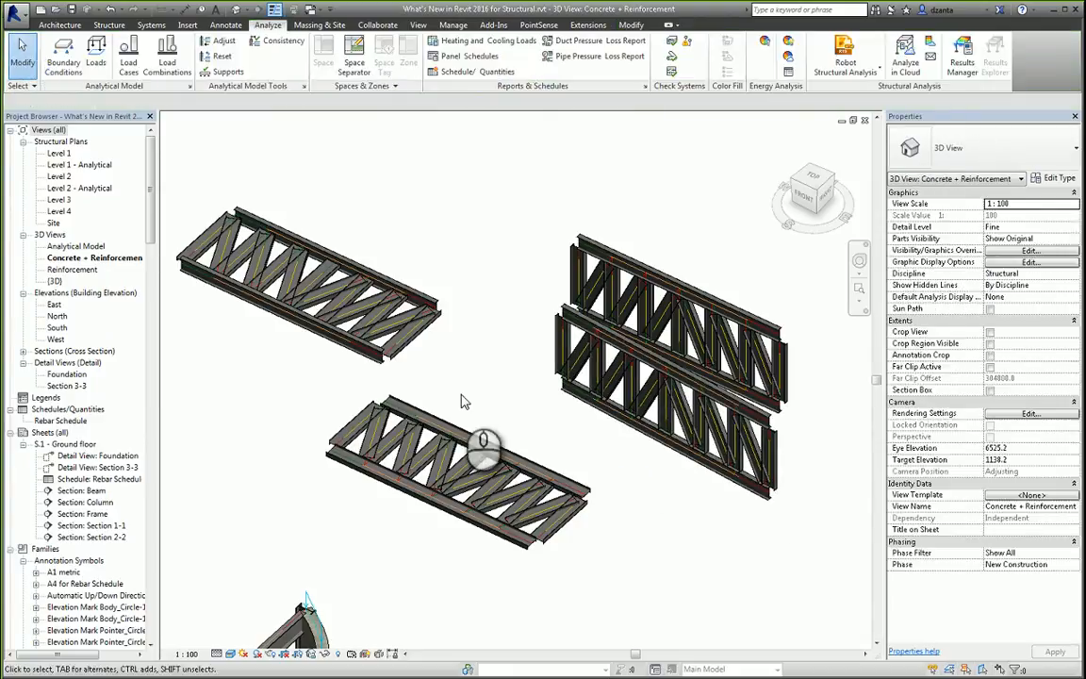
Set the new Howe Flat Truss's Rotation Angle to 90°, matching the neighbouring flat-lying truss.
click(632, 426)
click(515, 437)
click(489, 452)
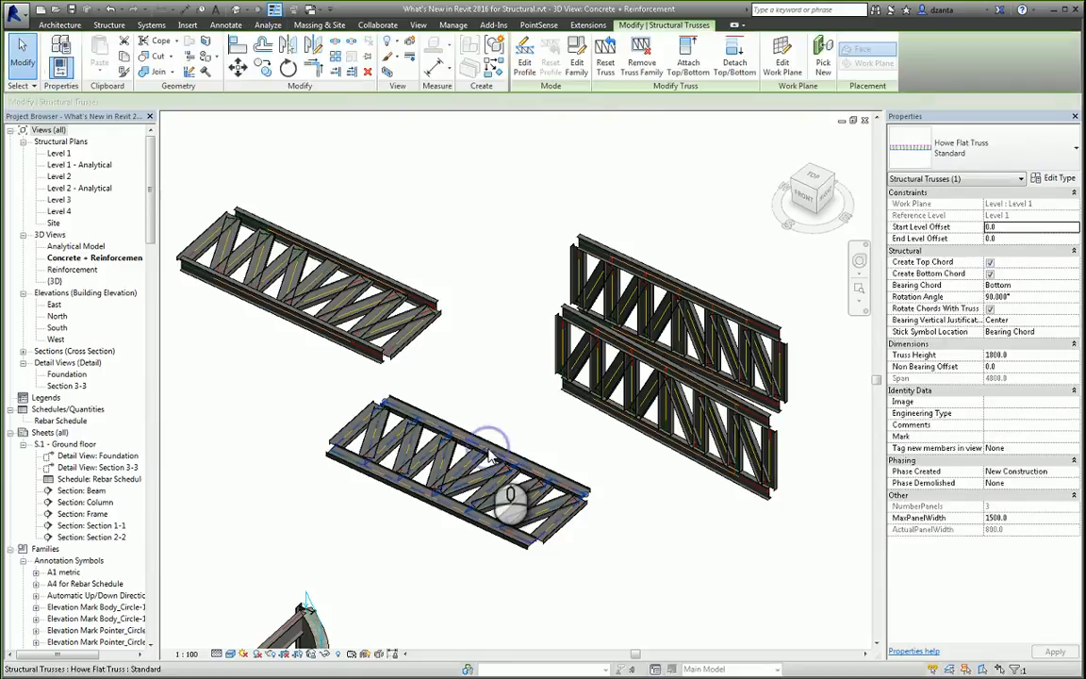
click(635, 444)
click(634, 427)
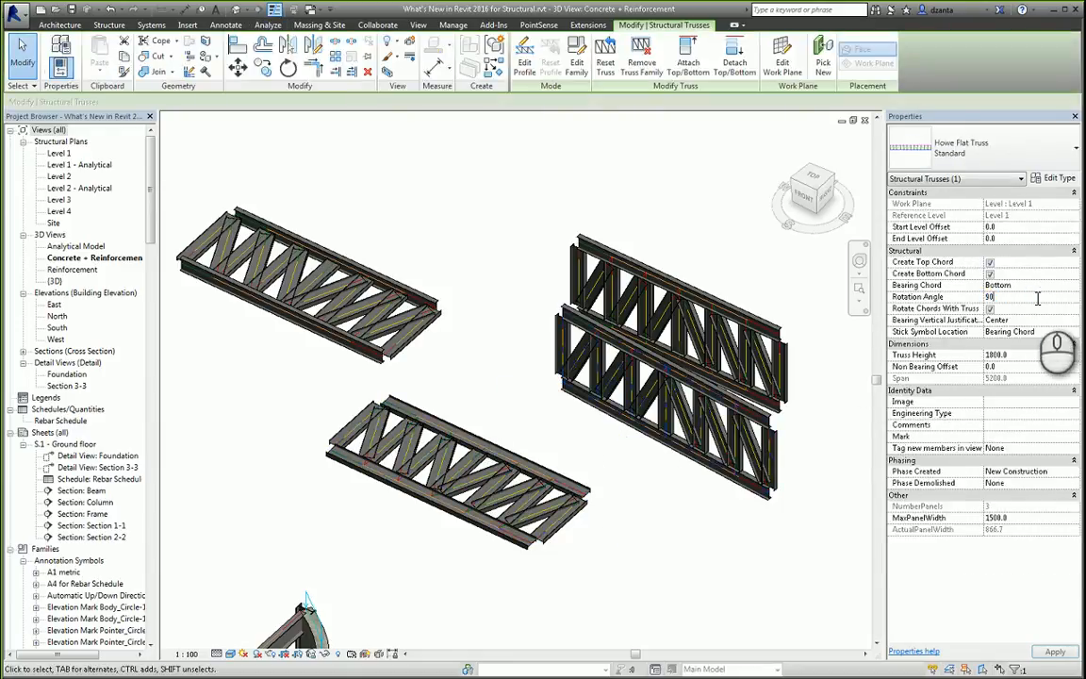
key(Return)
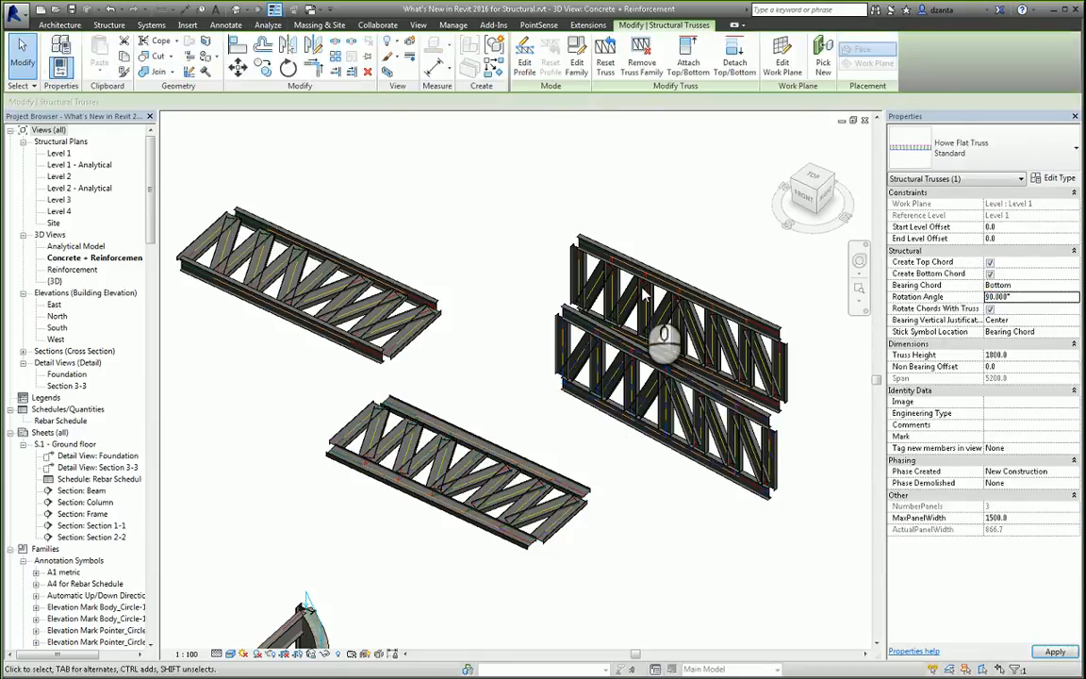
click(509, 189)
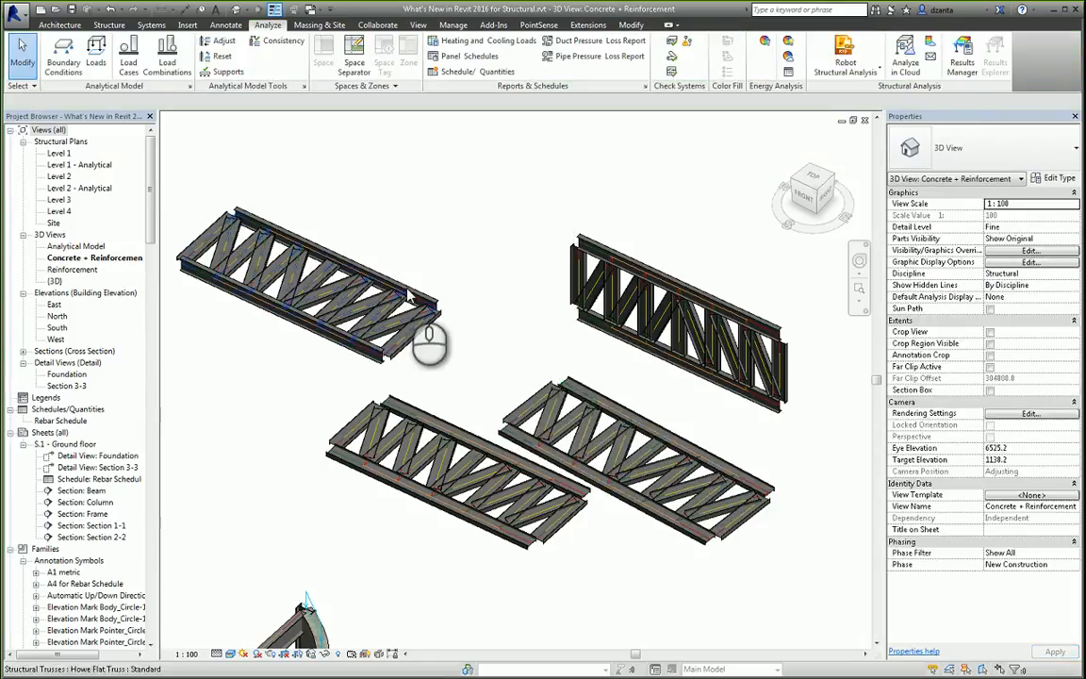
Turn off Rotate Chords With Truss for the newly placed Howe Flat Truss.
click(514, 396)
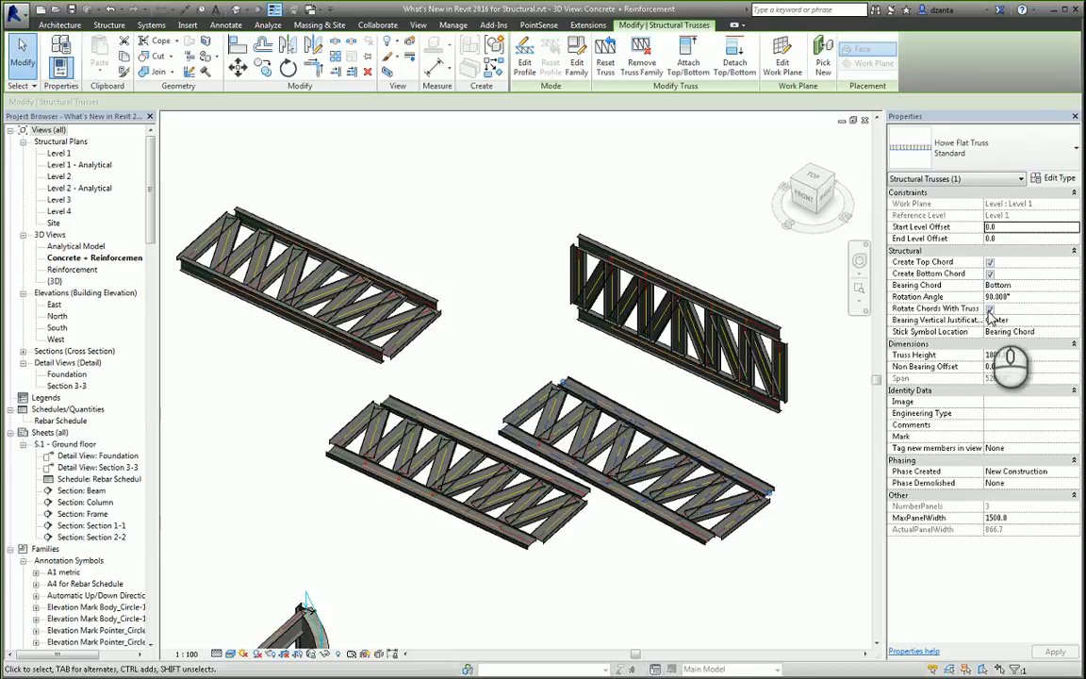
click(990, 309)
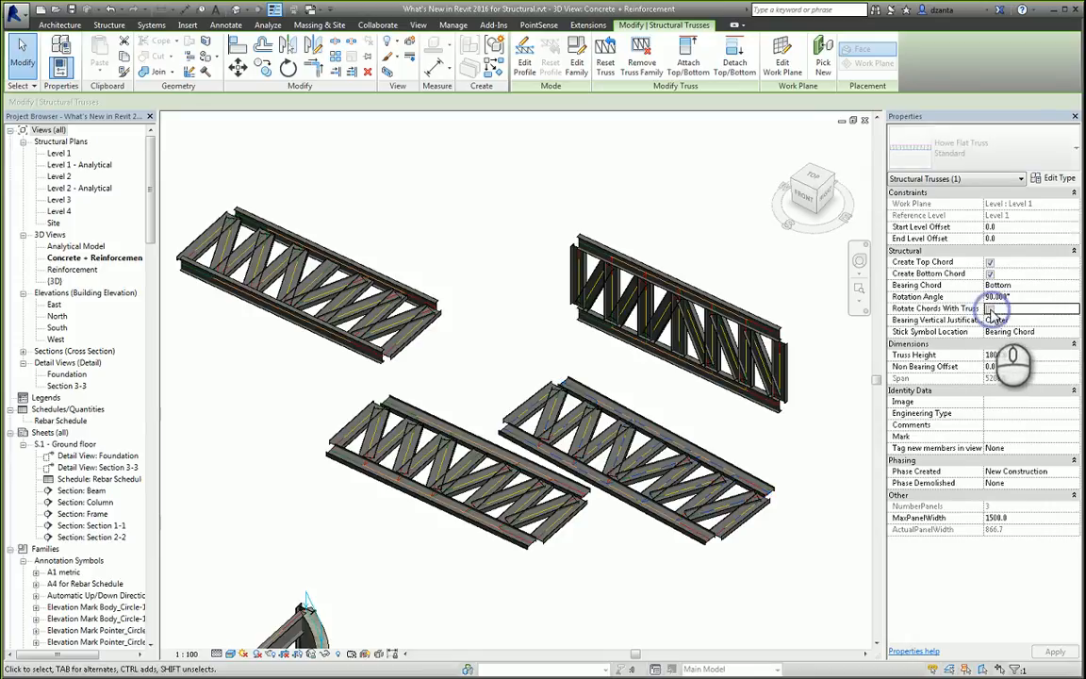
click(666, 217)
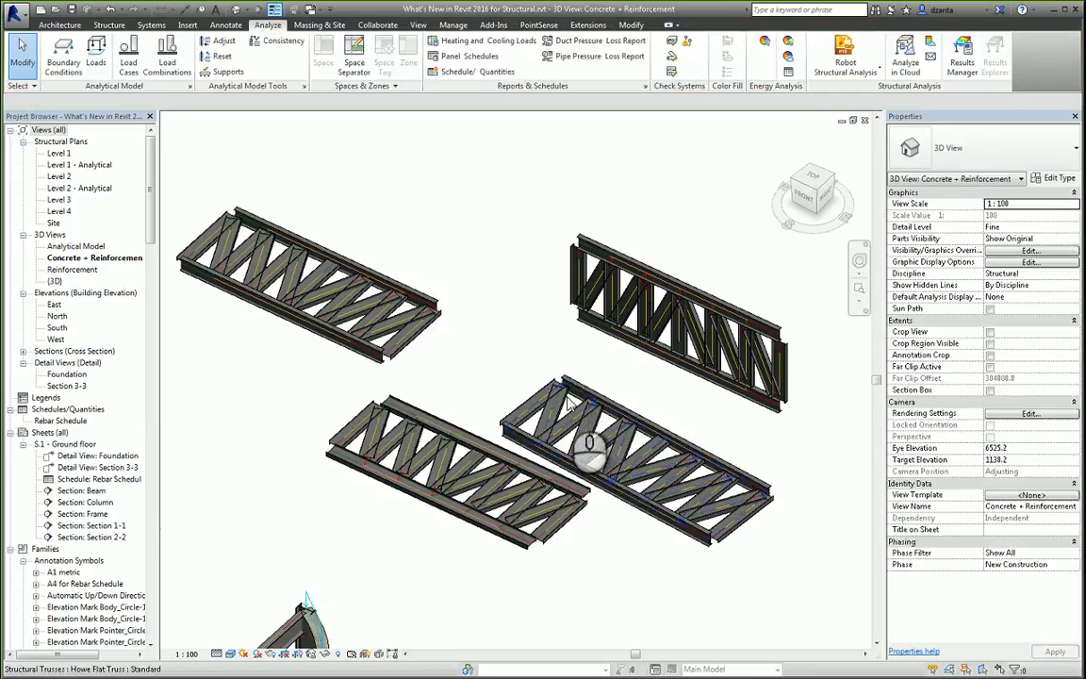